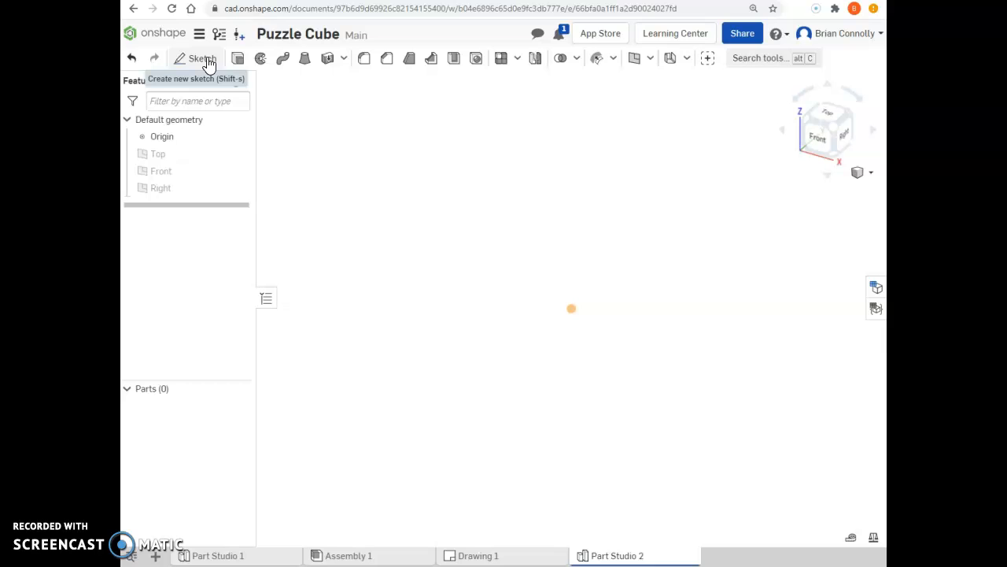
- Start a sketch, show the Top, Front and Right planes, and place the sketch on the Top plane viewed from above
left_click(202, 60)
left_click(203, 60)
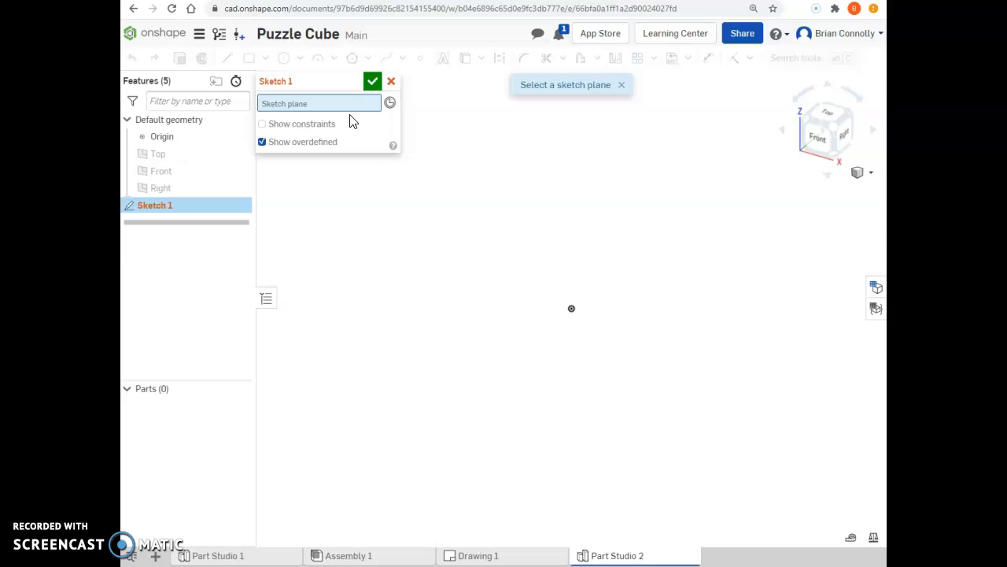
left_click(360, 103)
left_click(238, 155)
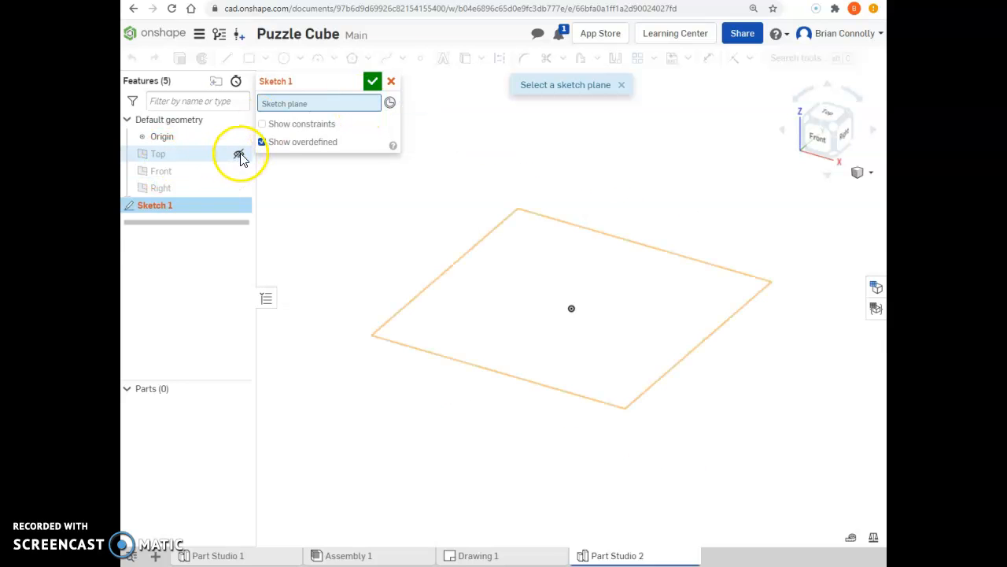
left_click(239, 170)
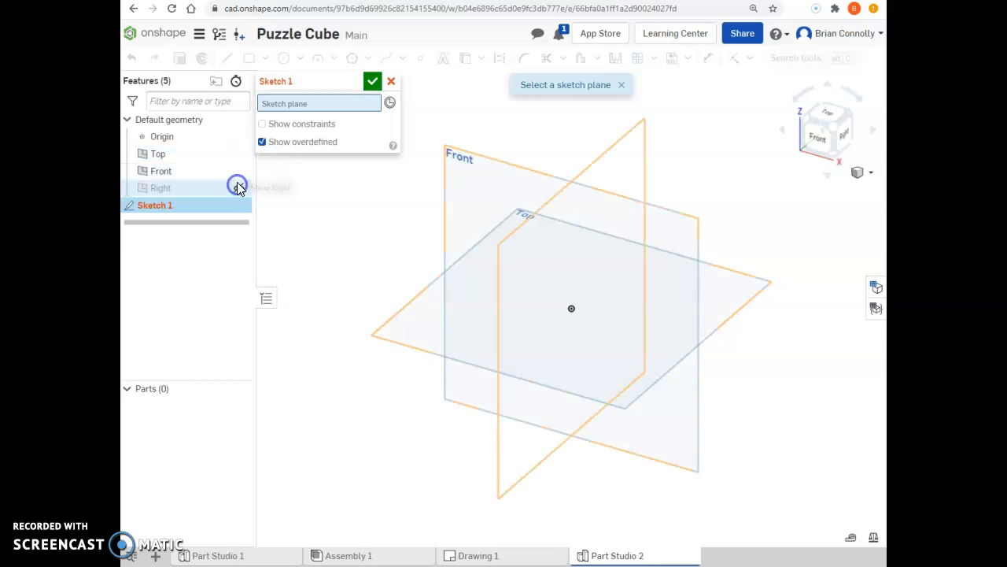
left_click(238, 187)
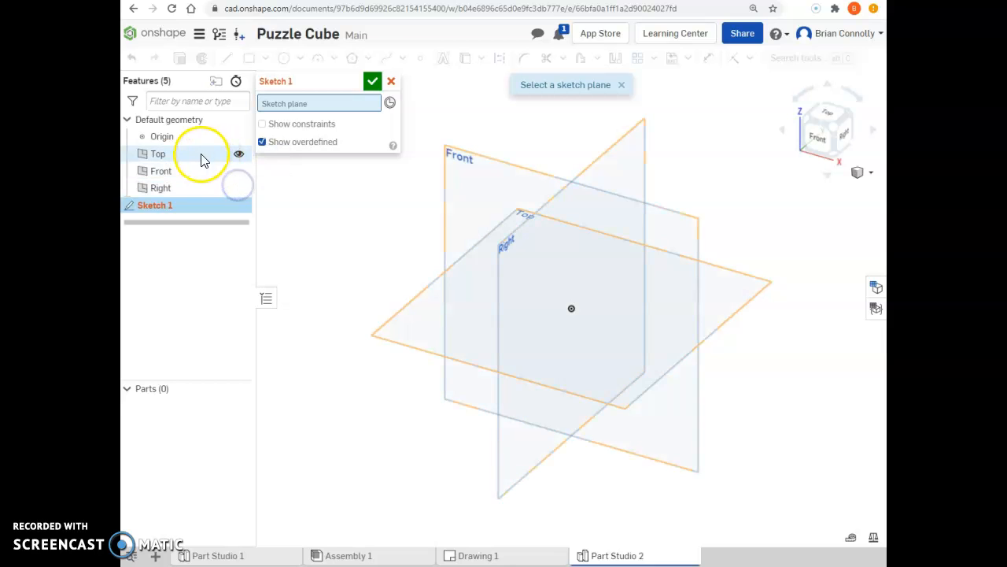
left_click(429, 308)
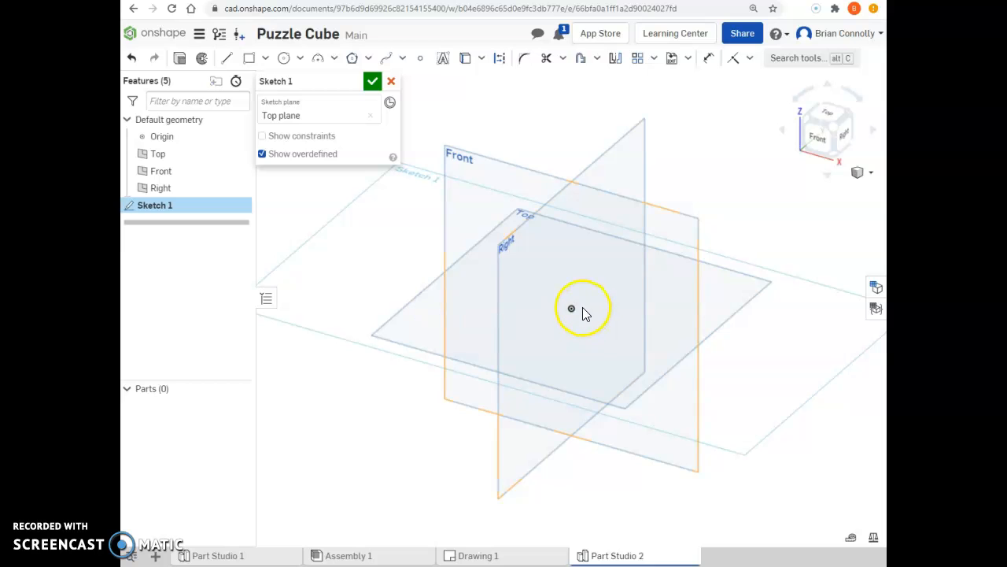
left_click(826, 112)
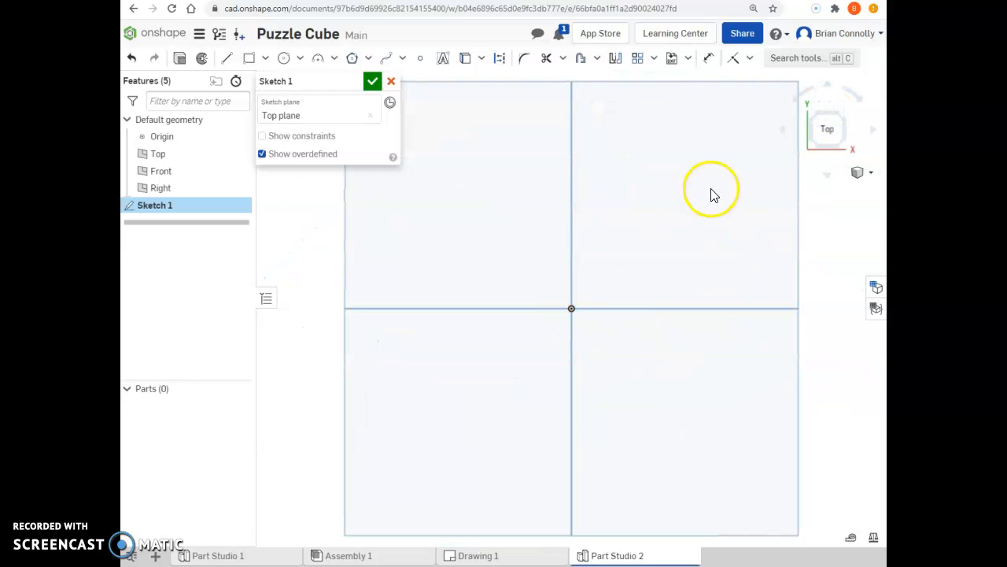
- Draw a closed L-shaped profile with the Line tool from the origin, about 1.26 in wide with the notch at the upper right
left_click(249, 60)
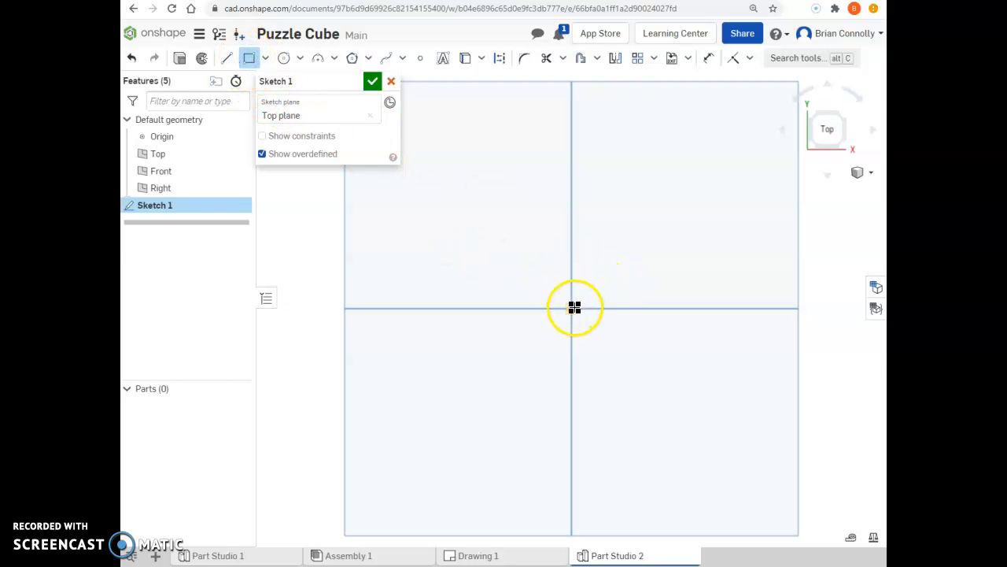
left_click(226, 58)
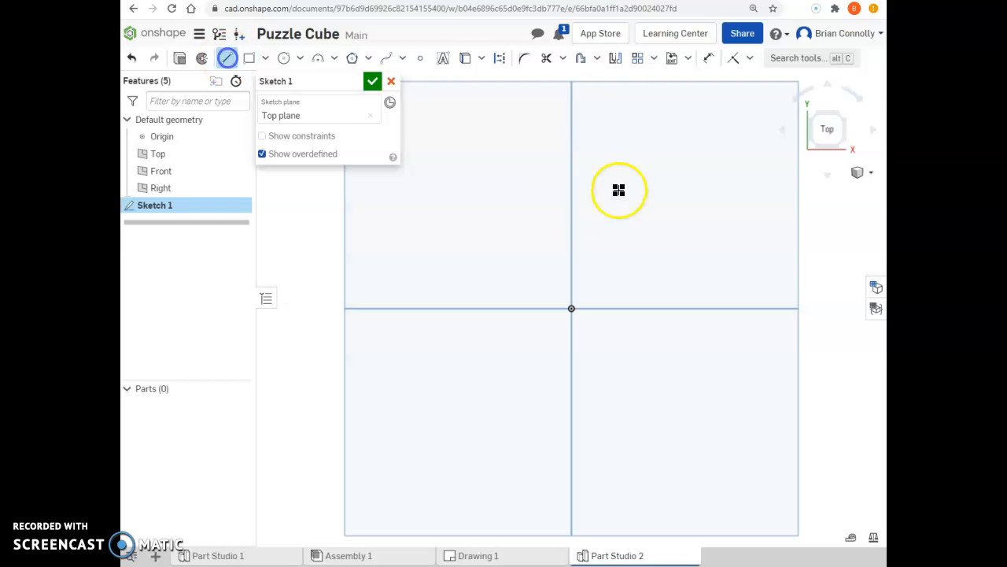
left_click(570, 309)
left_click(571, 220)
left_click(621, 219)
left_click(620, 258)
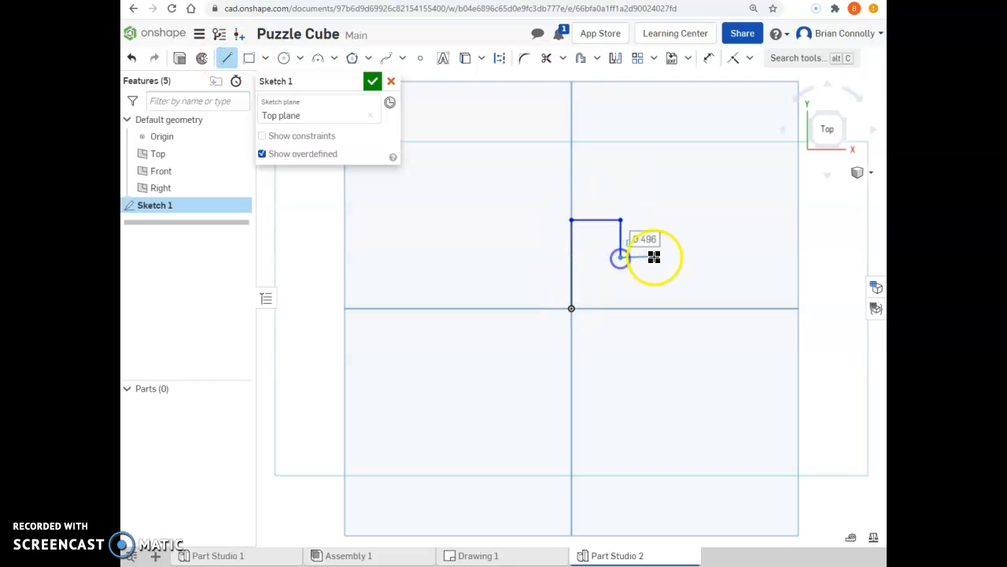
left_click(667, 257)
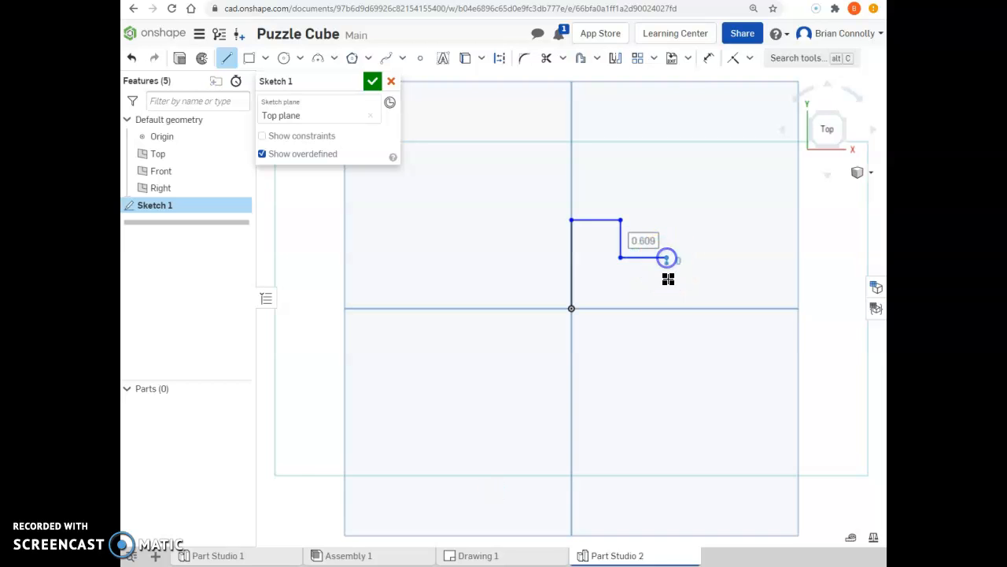
left_click(665, 308)
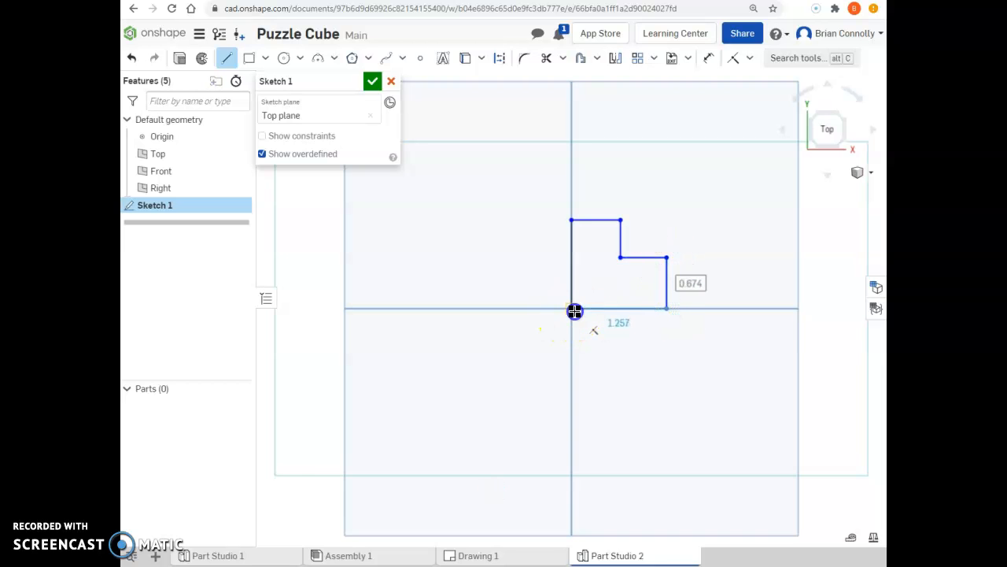
left_click(572, 308)
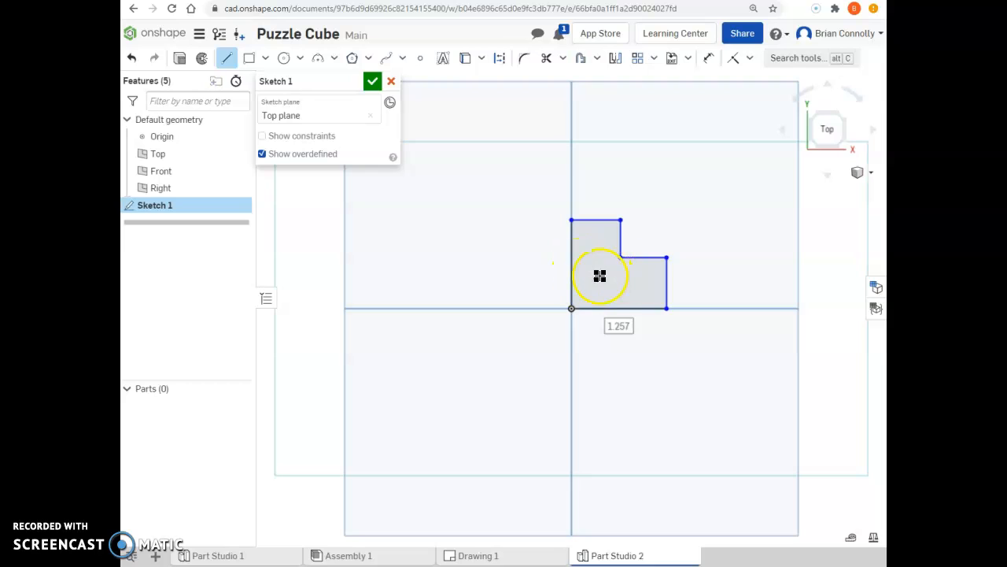
- Dimension the top edge of the L-shaped profile to 0.75 in
scroll(677, 254, "up", 3)
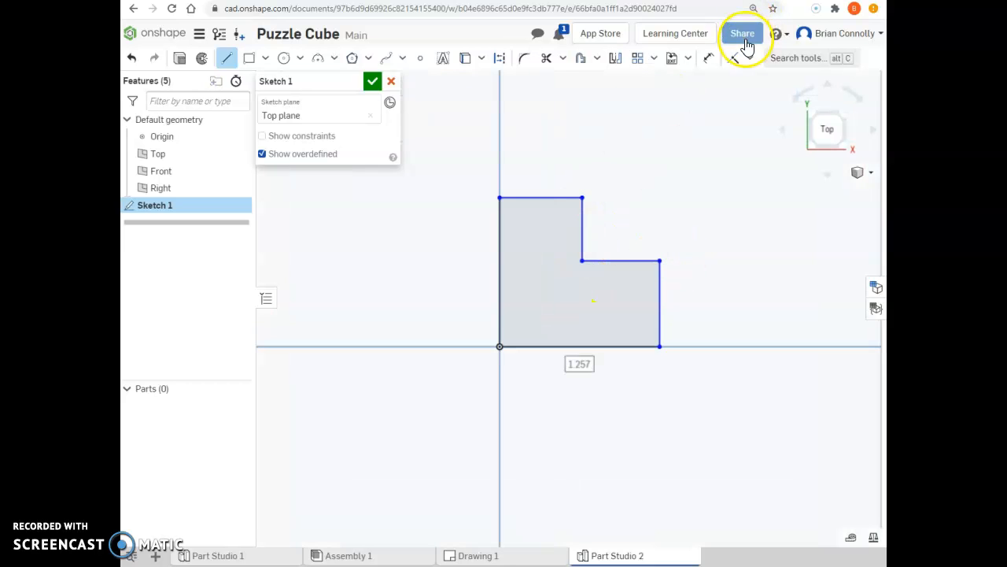
left_click(710, 62)
left_click(542, 198)
left_click(538, 157)
key("BackSpace")
key("Return")
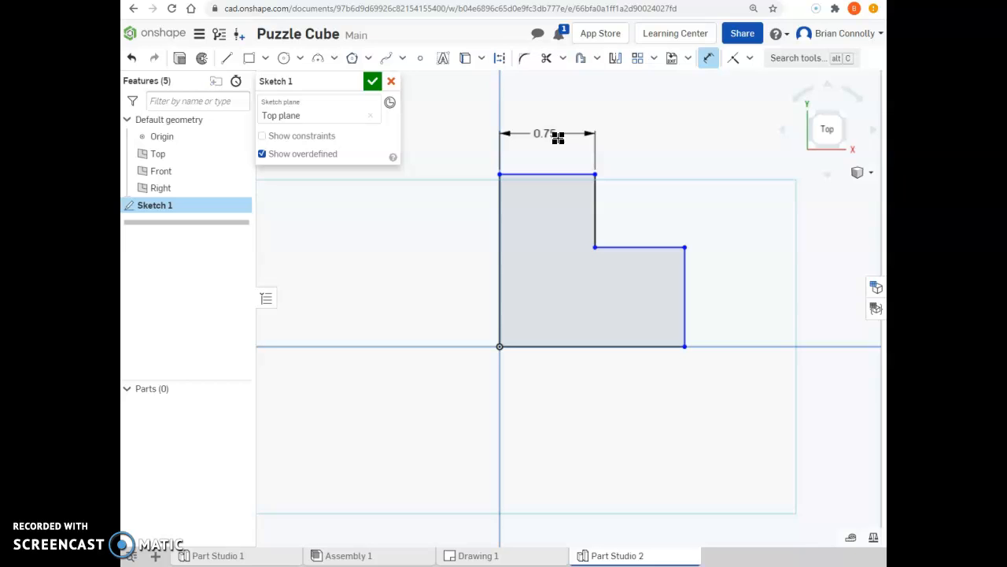
- Apply Equal constraints so the notch's vertical and horizontal edges and the outer right edge match the top edge's length
left_click(752, 61)
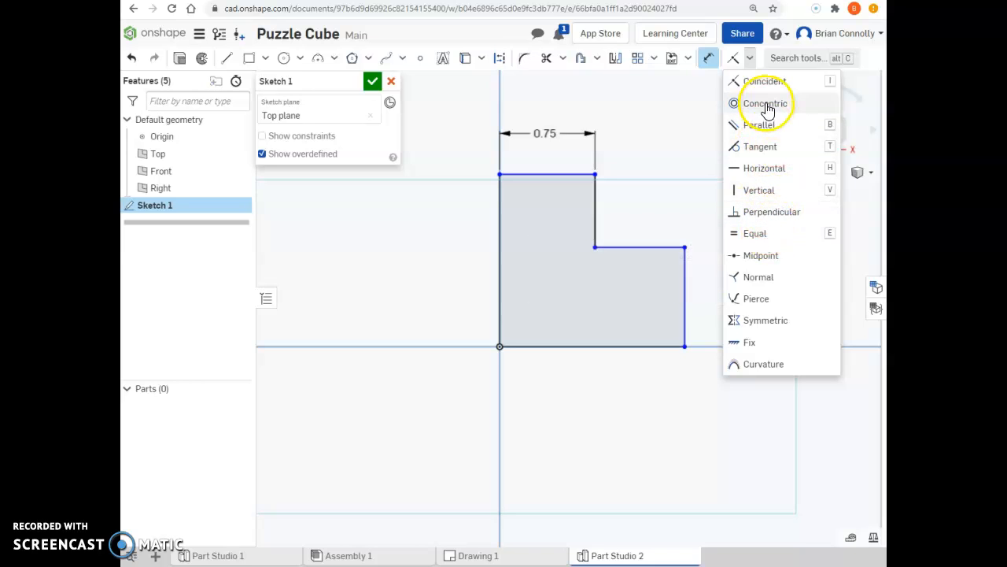
left_click(781, 234)
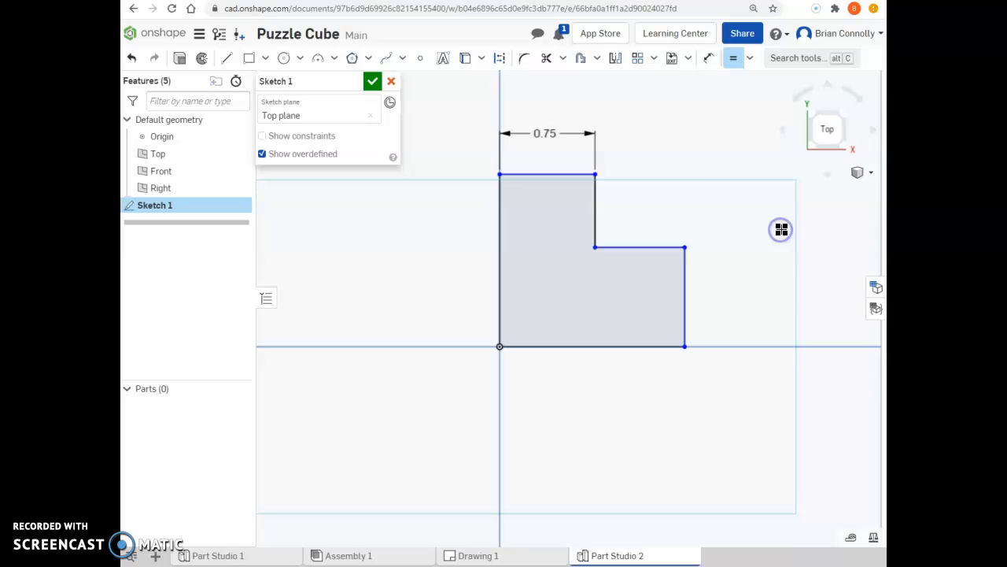
left_click(532, 173)
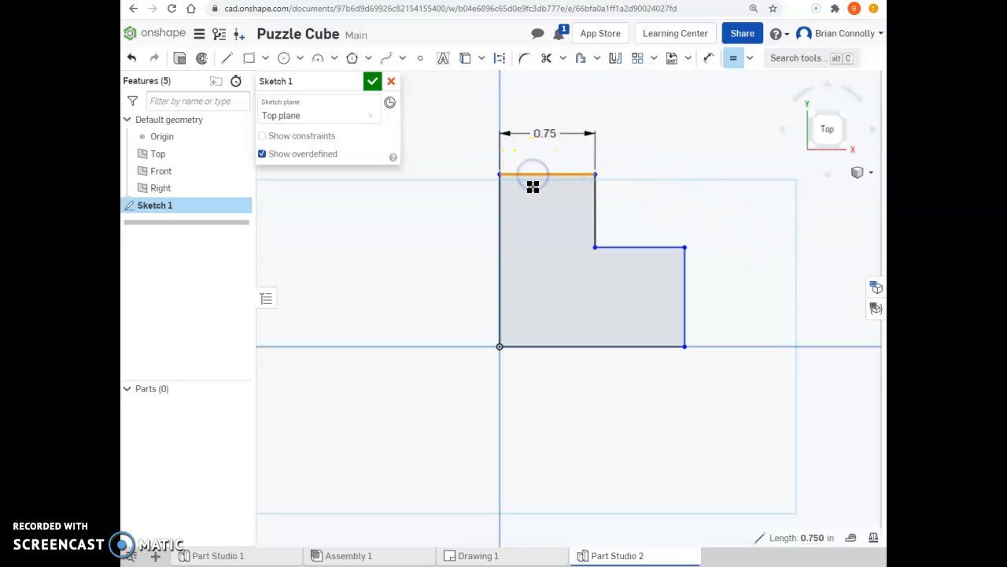
left_click(595, 207)
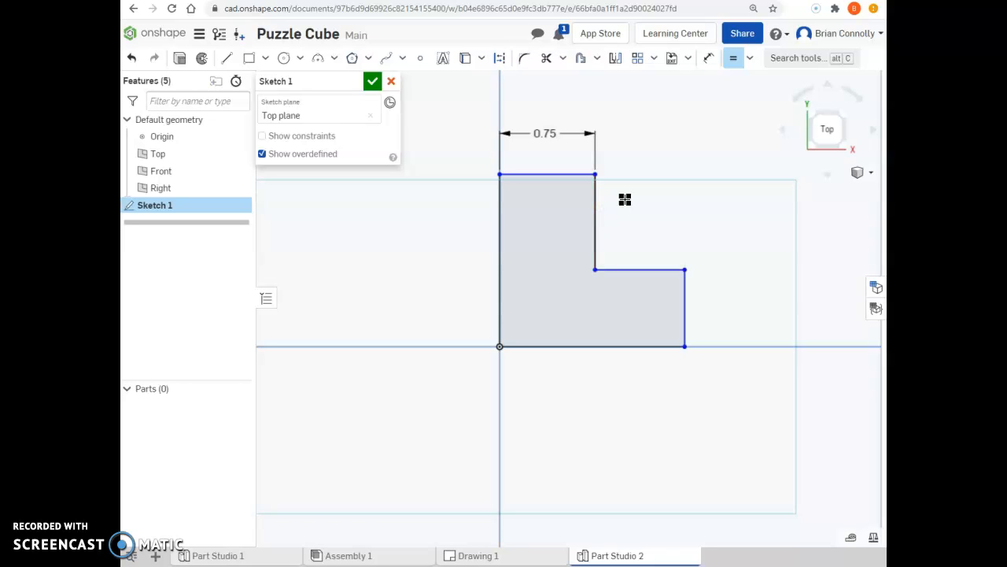
left_click(596, 211)
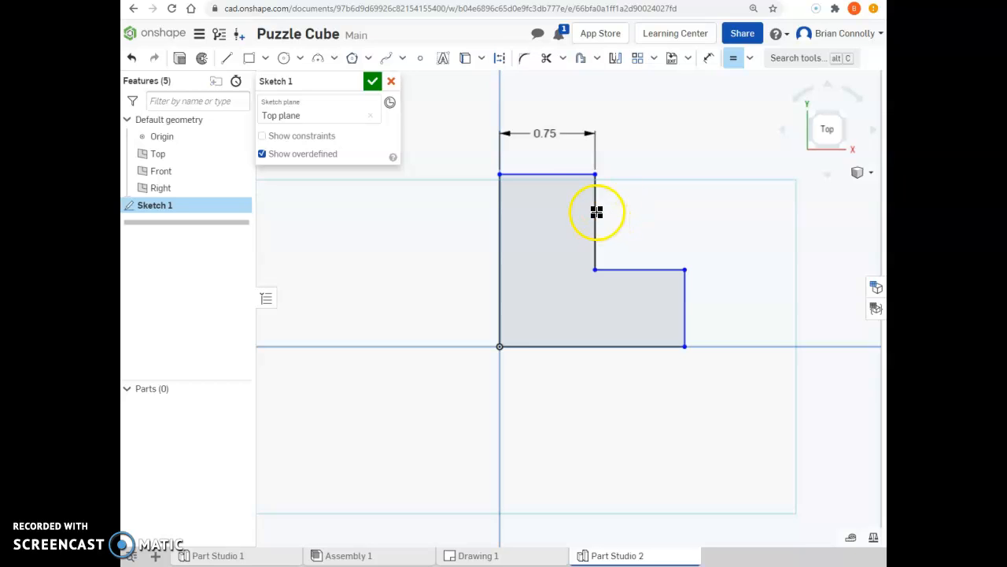
left_click(556, 174)
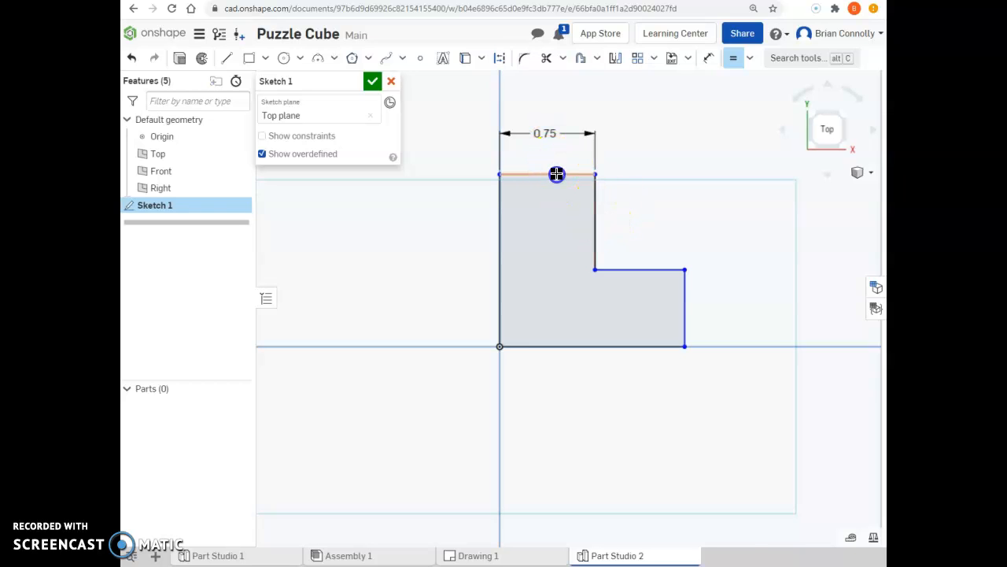
left_click(686, 300)
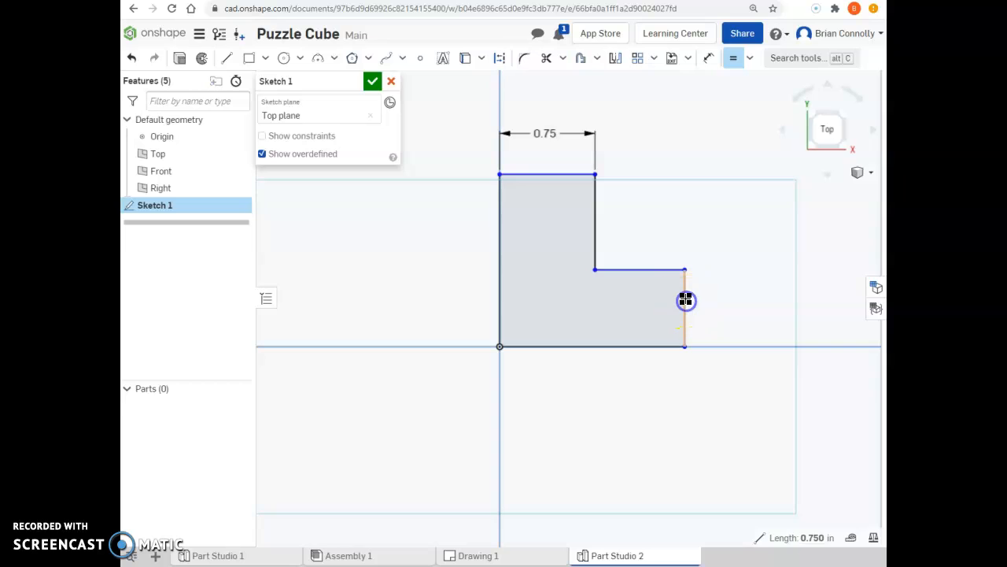
left_click(560, 154)
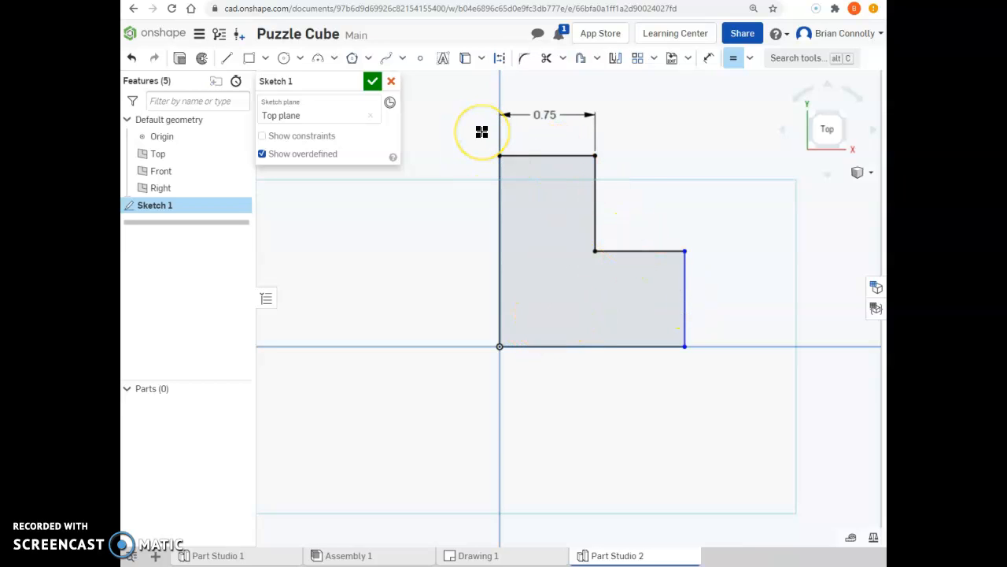
left_click(571, 156)
left_click(630, 251)
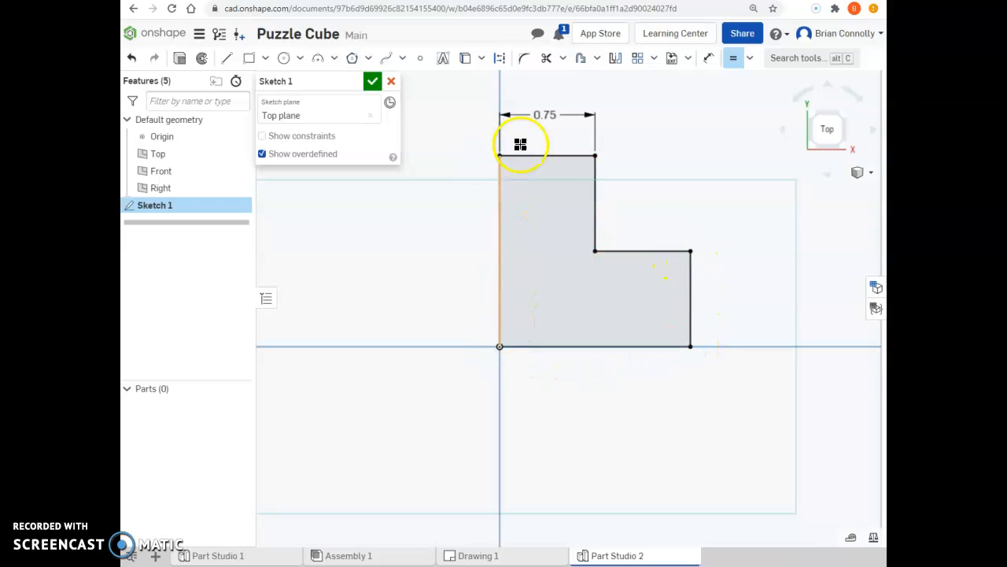
- Add a 1.5 in dimension to the profile's full left edge, then delete that dimension
left_click(708, 57)
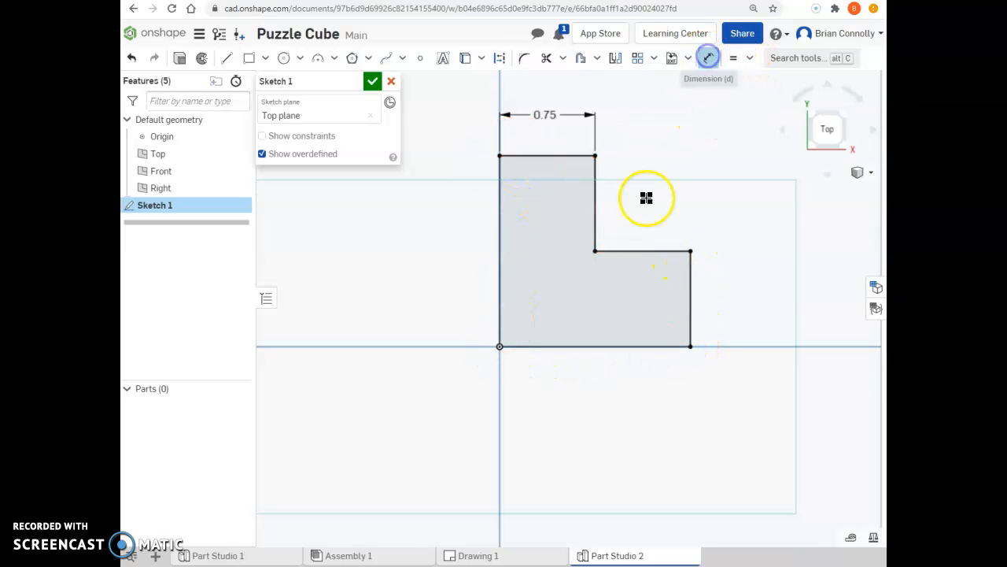
left_click(497, 211)
left_click(443, 253)
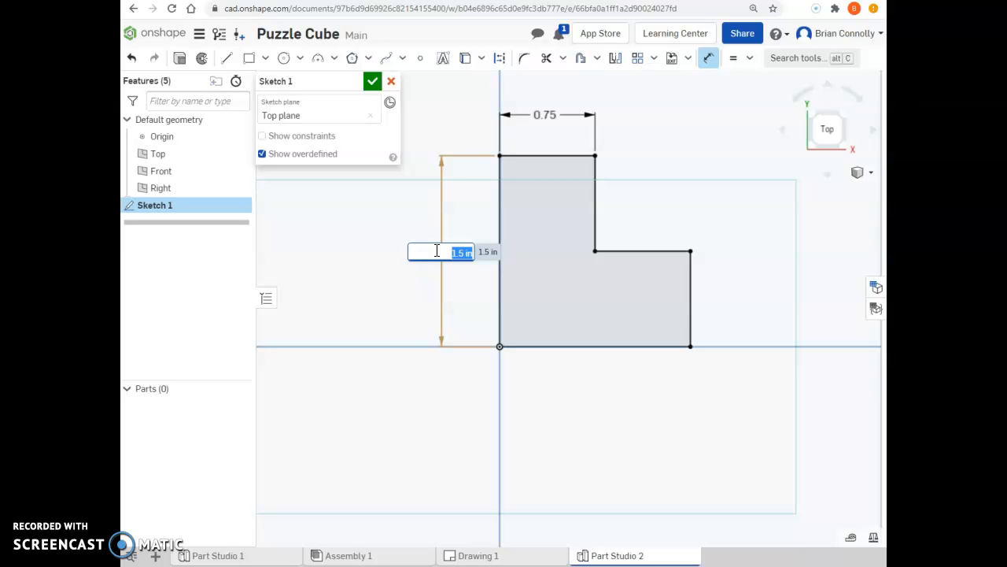
key("Return")
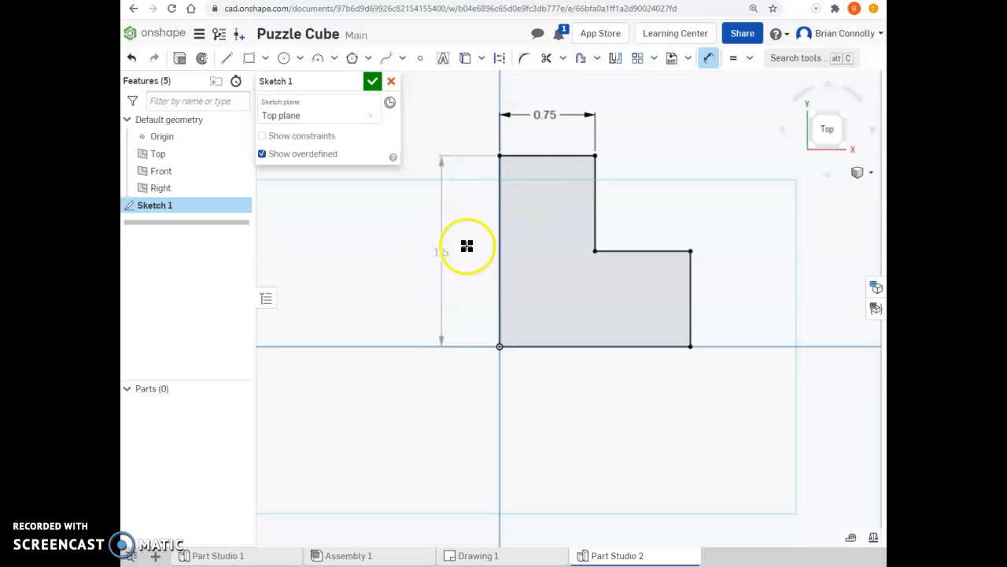
left_click(447, 251)
key("Delete")
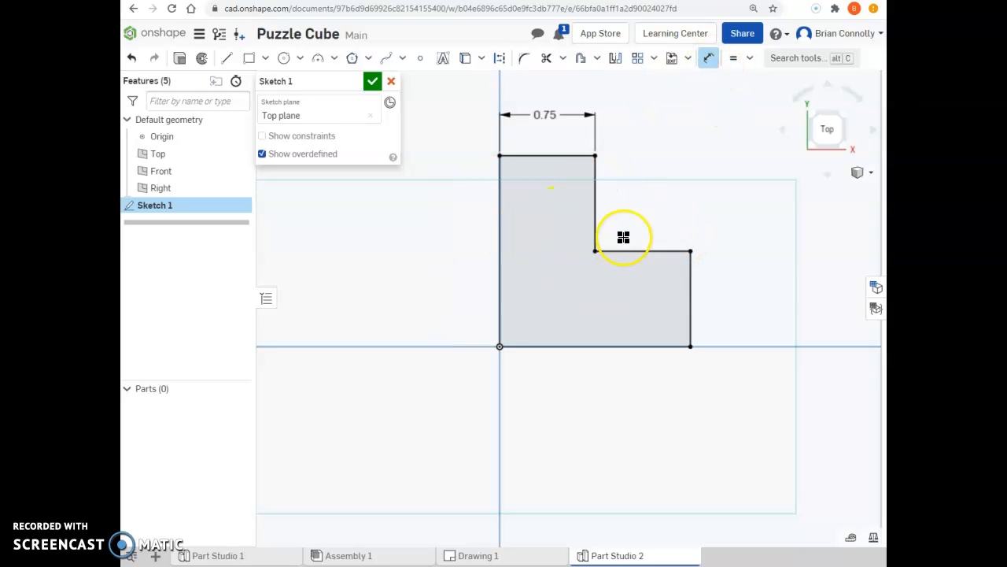
- Finish the sketch and extrude the L-shaped region as a new solid with a blind depth of 0.75 in
left_click(372, 81)
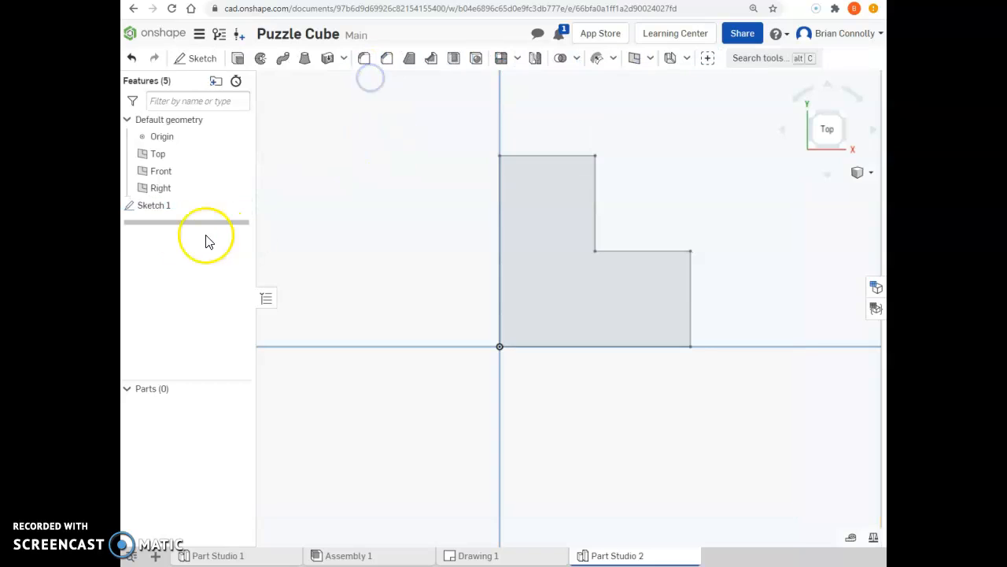
left_click(237, 57)
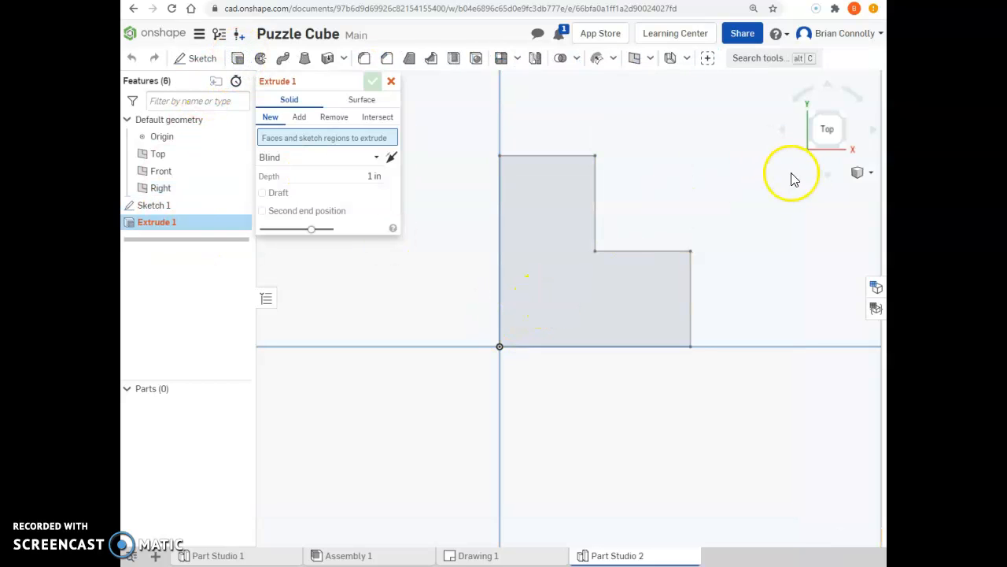
left_click(844, 117)
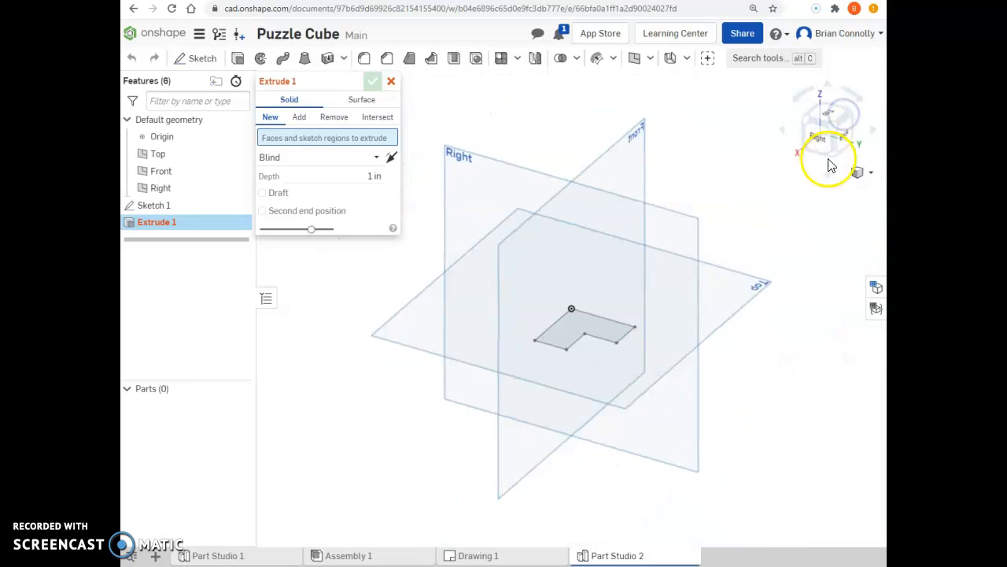
left_click(805, 118)
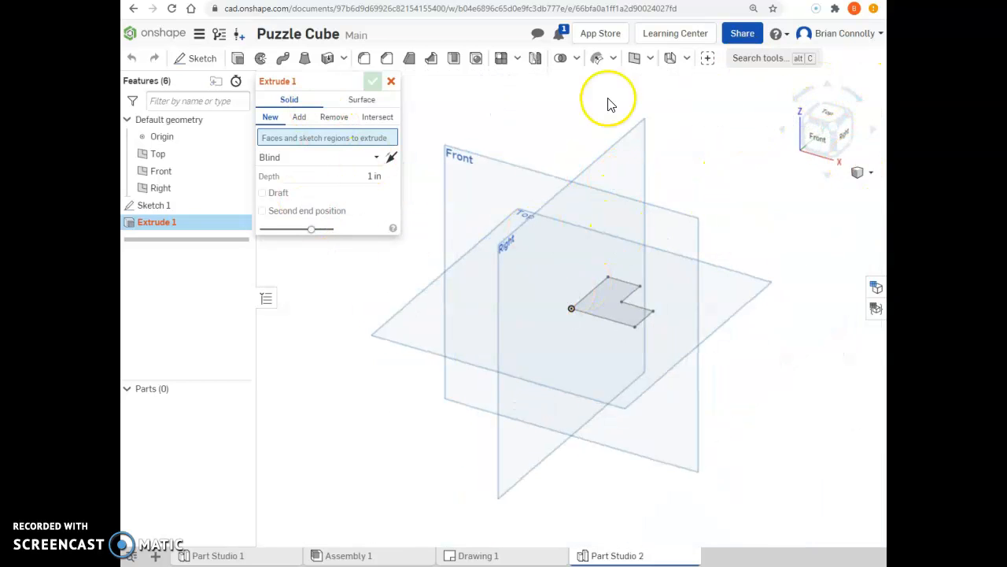
left_click(611, 303)
left_click(350, 187)
key("BackSpace")
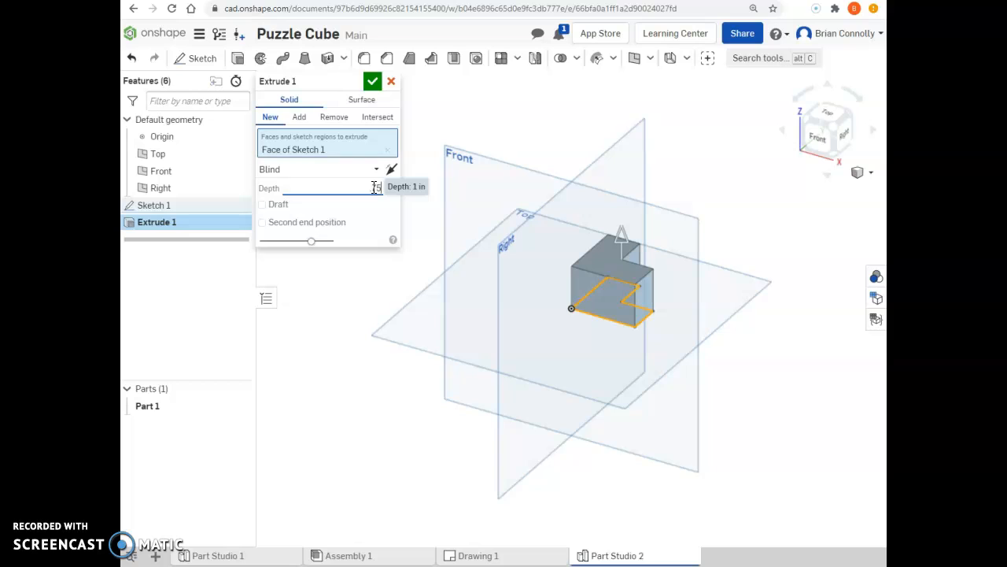
left_click(378, 187)
type(".75")
left_click(378, 210)
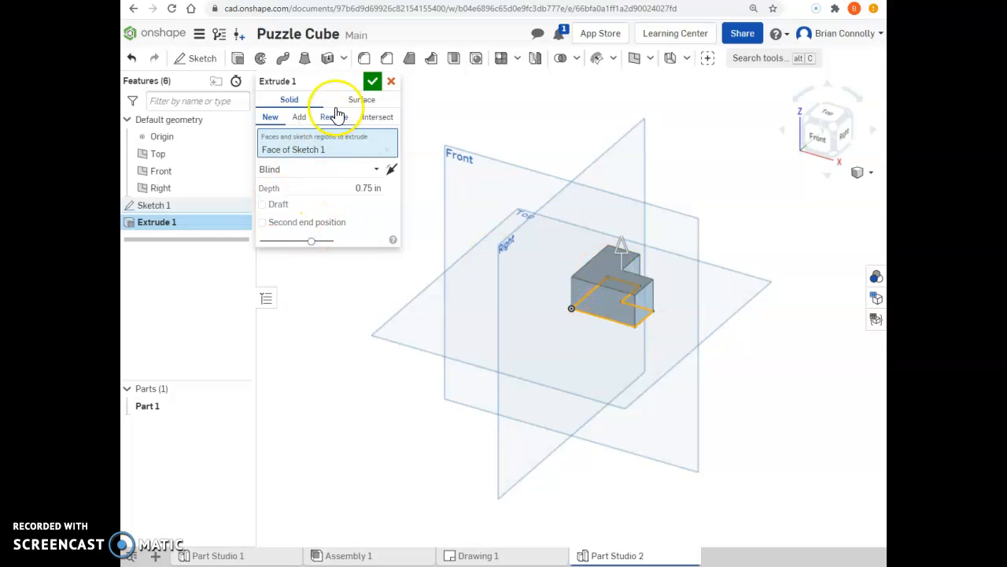
left_click(372, 81)
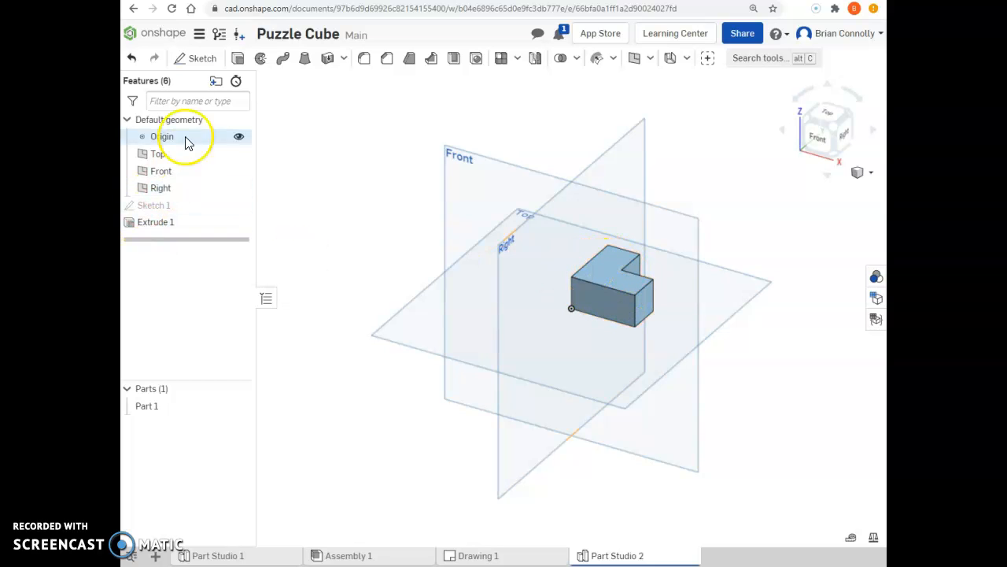
- Sketch a 0.75 in square on the L-shaped solid's top face, from the origin to the inner corner, and finish the sketch
left_click(187, 55)
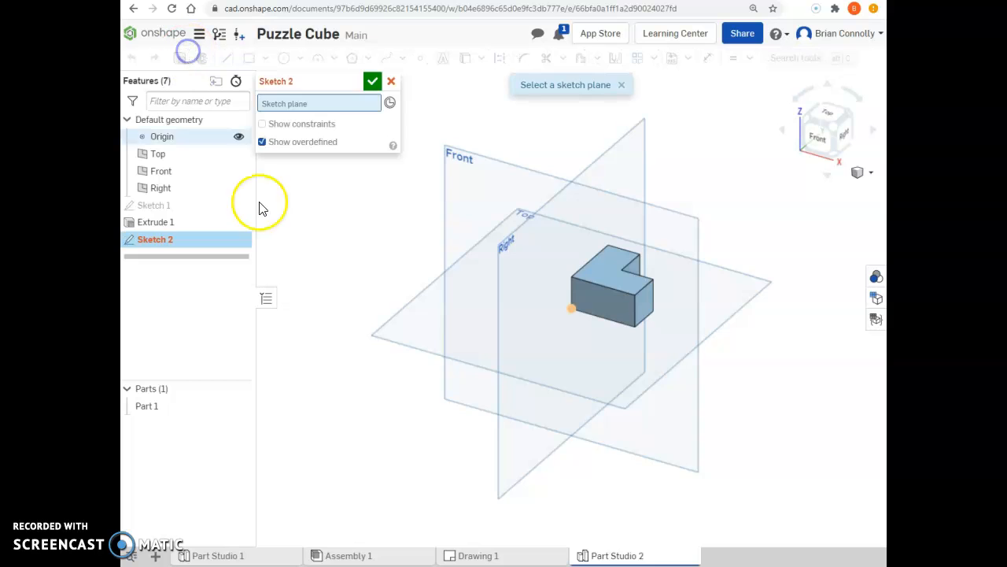
left_click(605, 266)
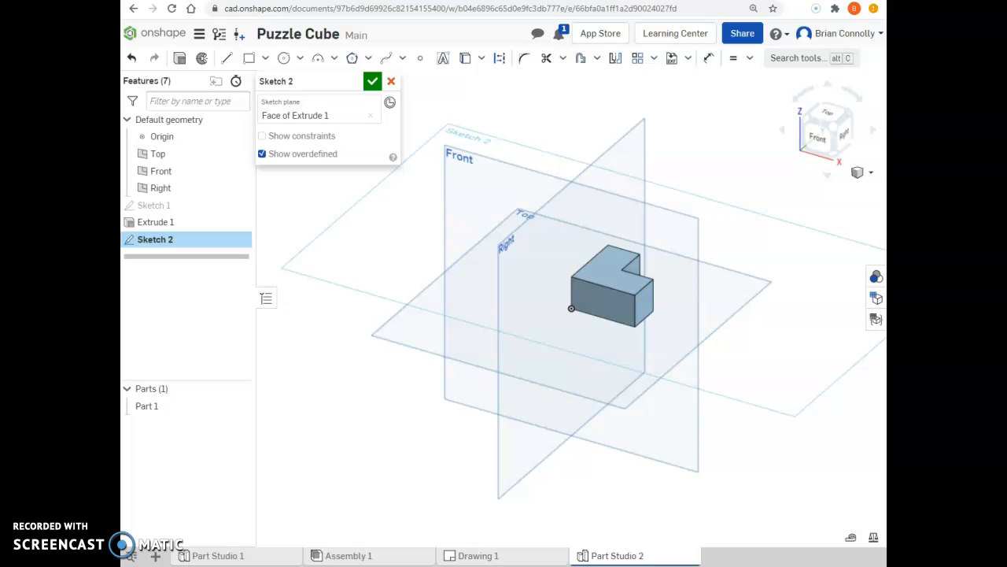
left_click(250, 59)
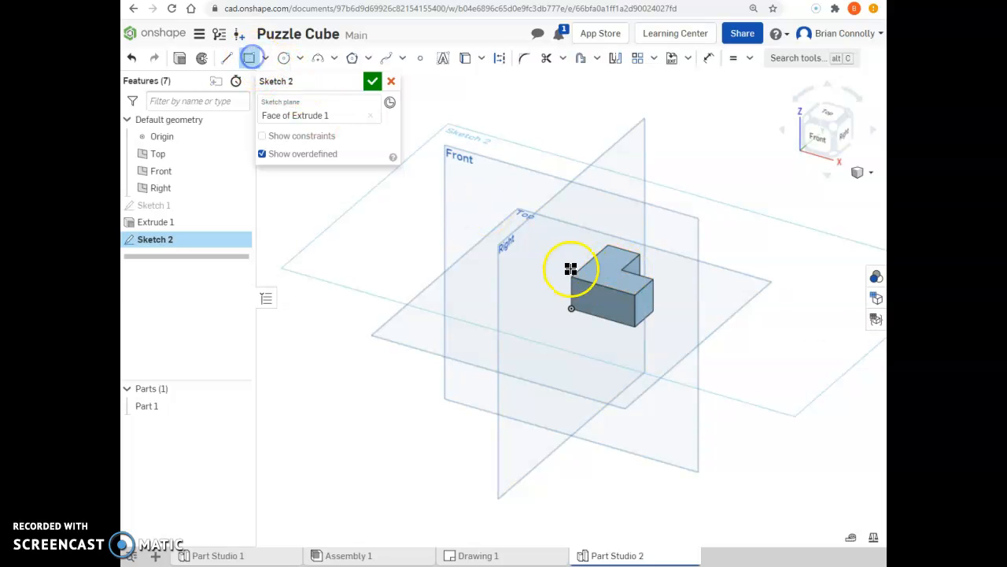
left_click(834, 115)
left_click(569, 309)
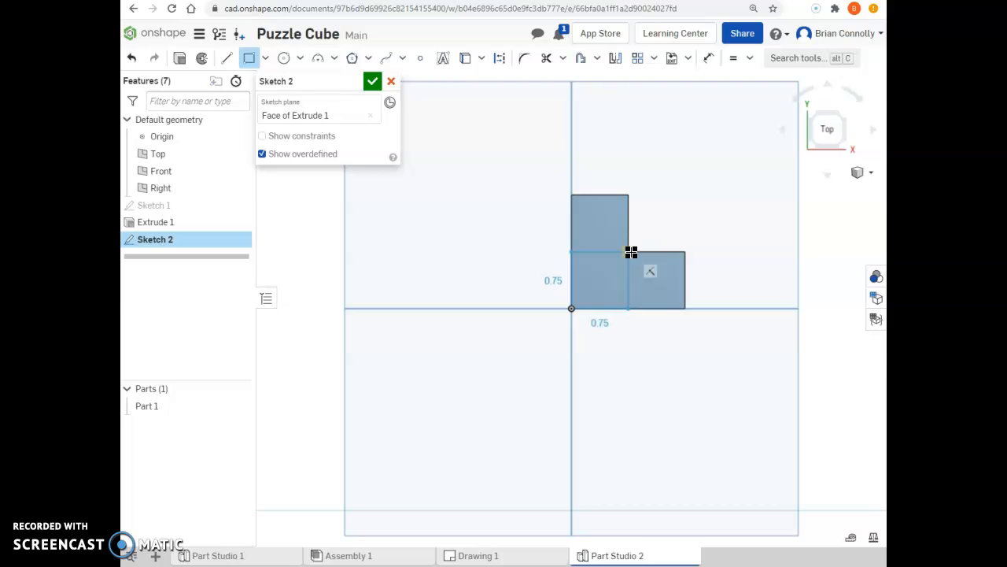
scroll(632, 252, "down", 3)
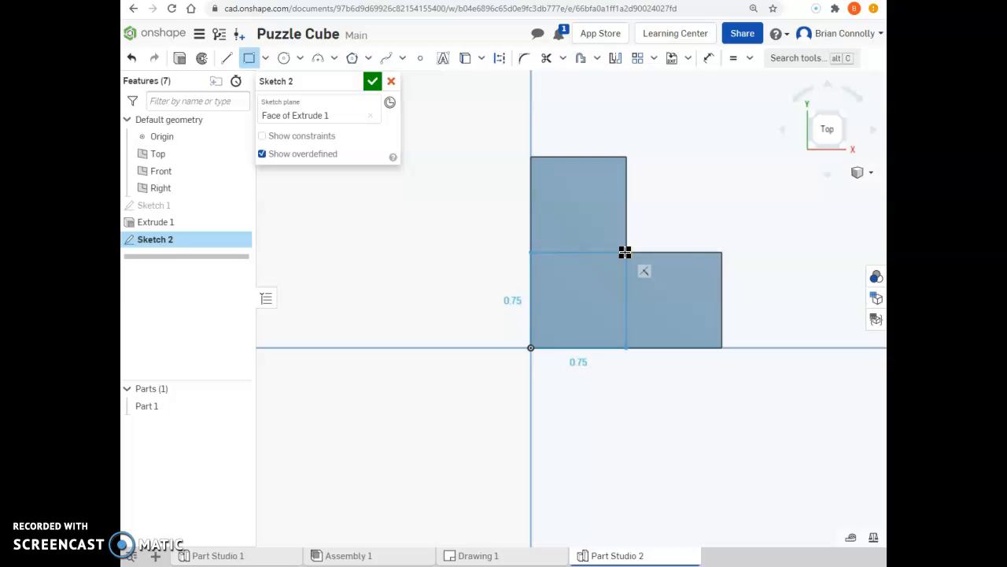
left_click(625, 253)
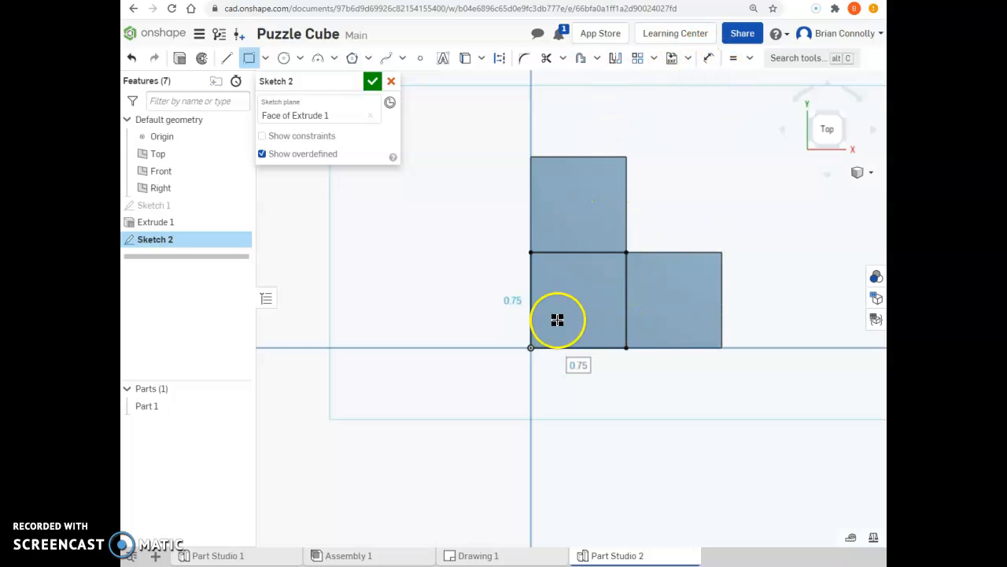
left_click(748, 57)
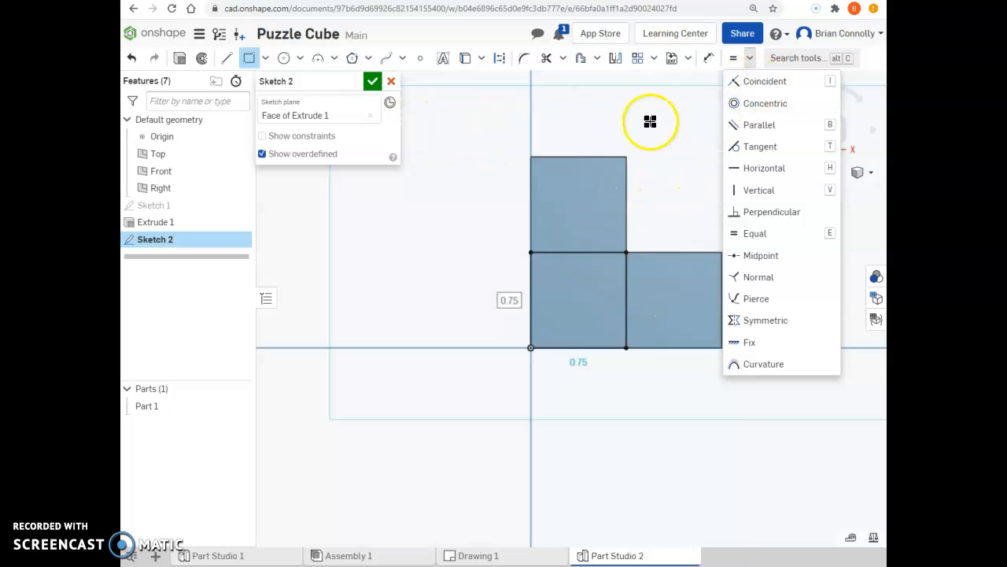
left_click(749, 58)
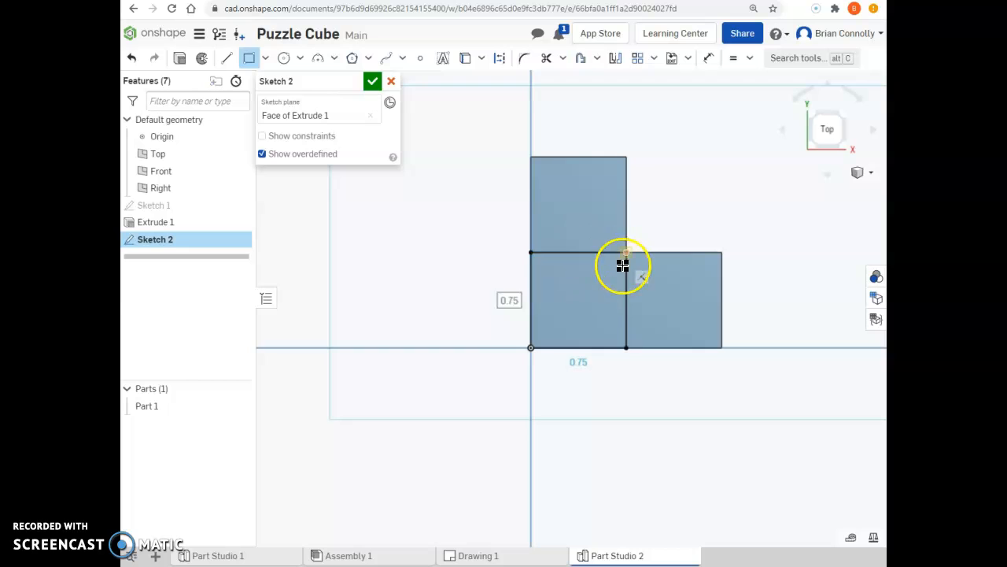
left_click(372, 82)
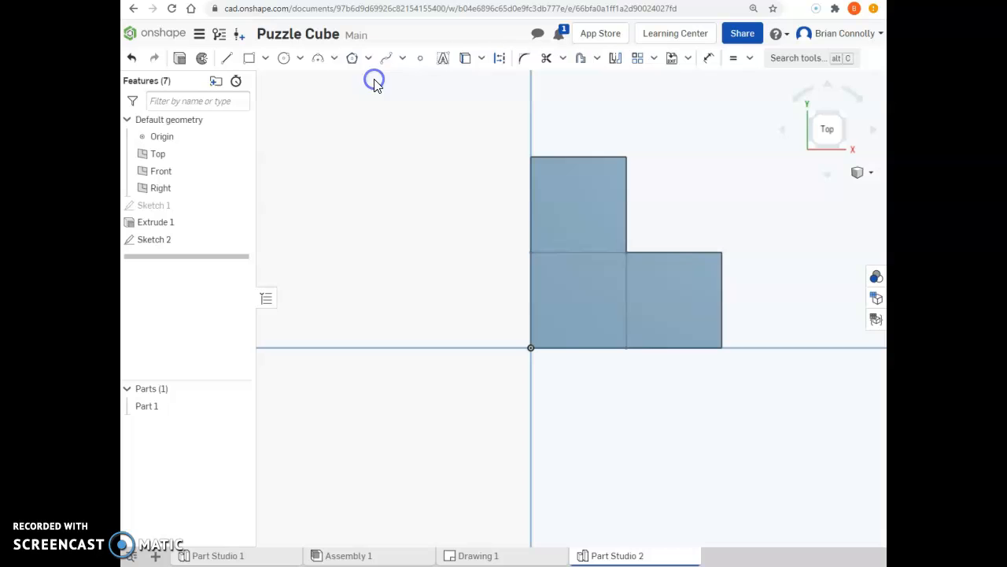
- Extrude the corner square upward by a blind depth of 0.75 in, adding it to Part 1
left_click(840, 147)
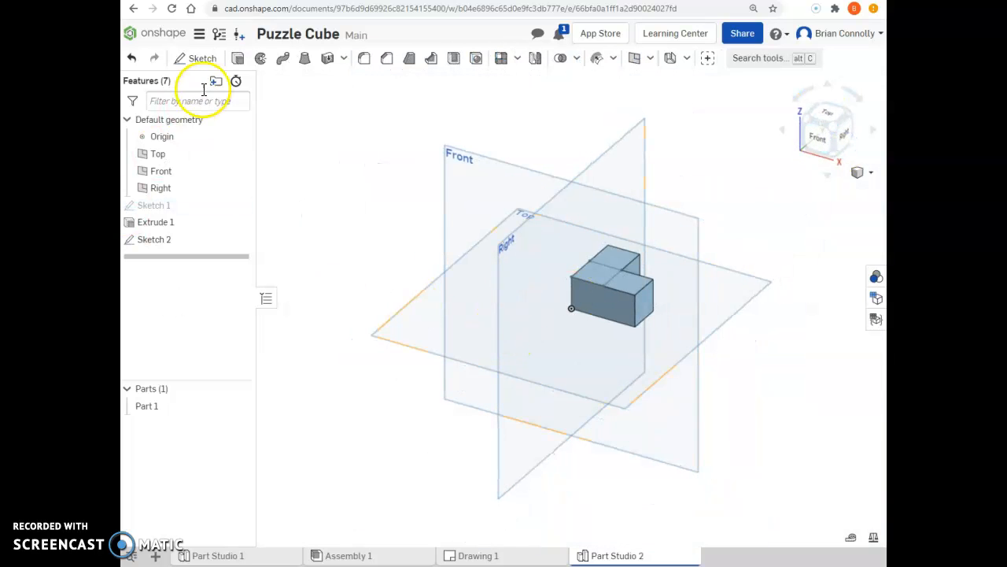
left_click(238, 59)
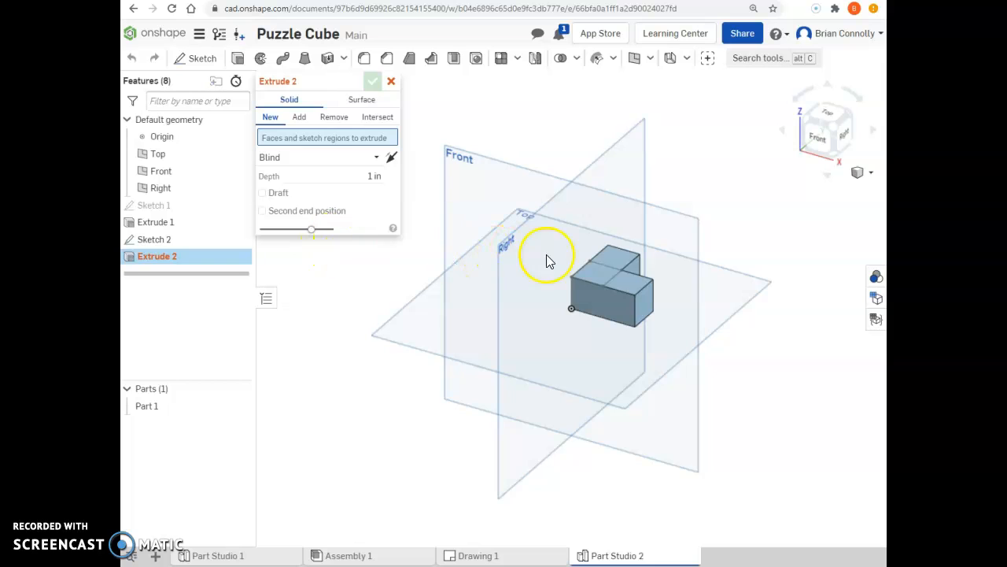
left_click(595, 273)
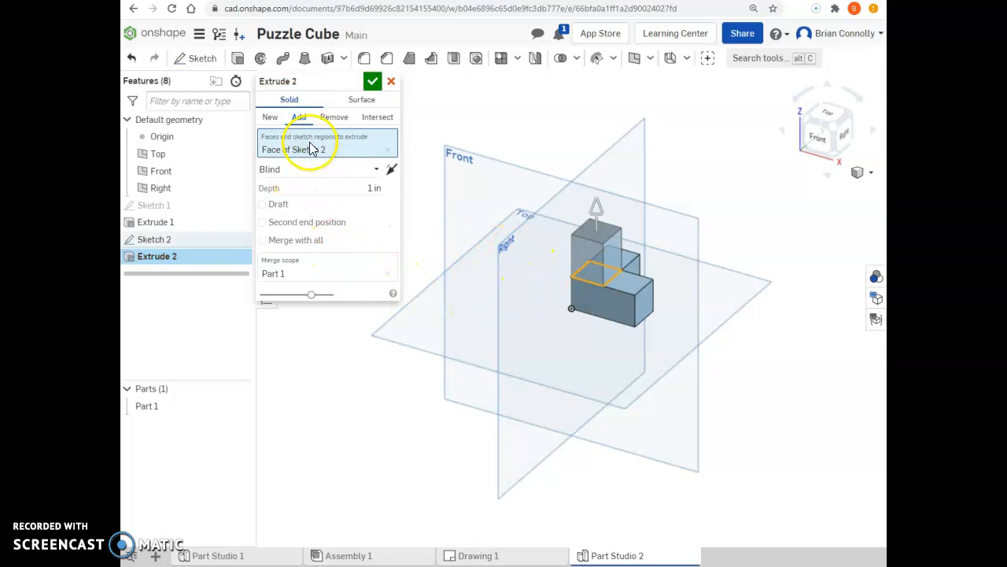
left_click(358, 183)
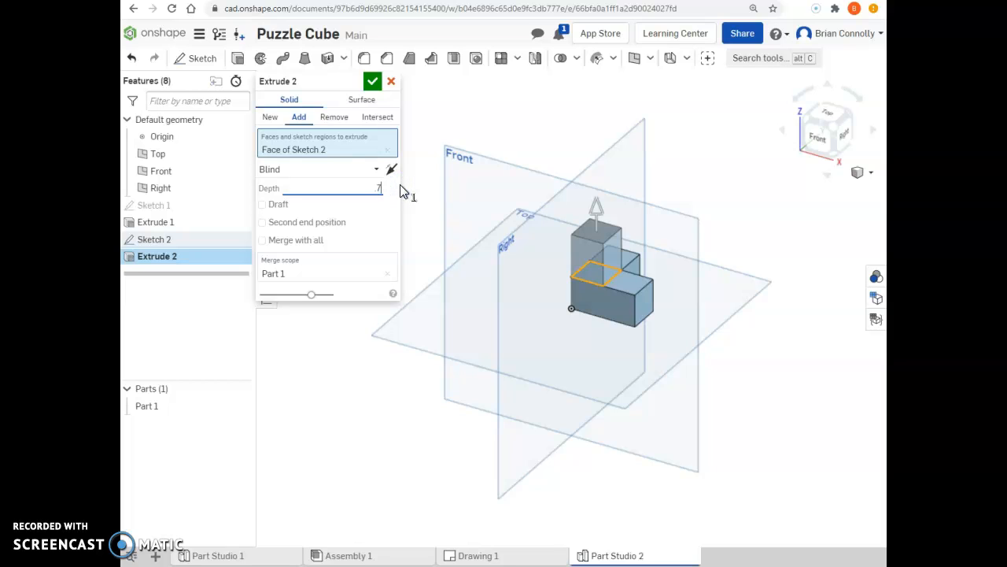
left_click(378, 219)
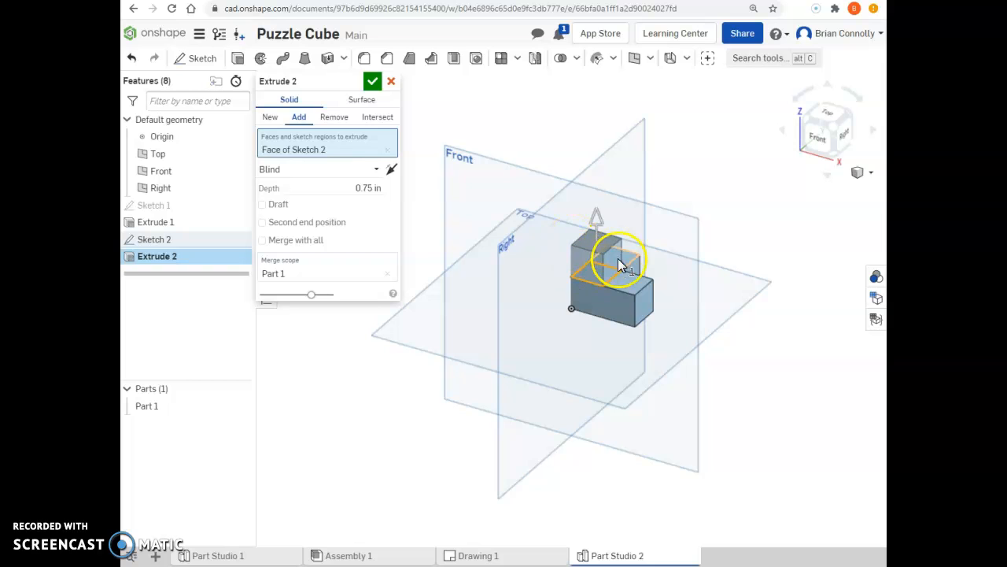
left_click(372, 81)
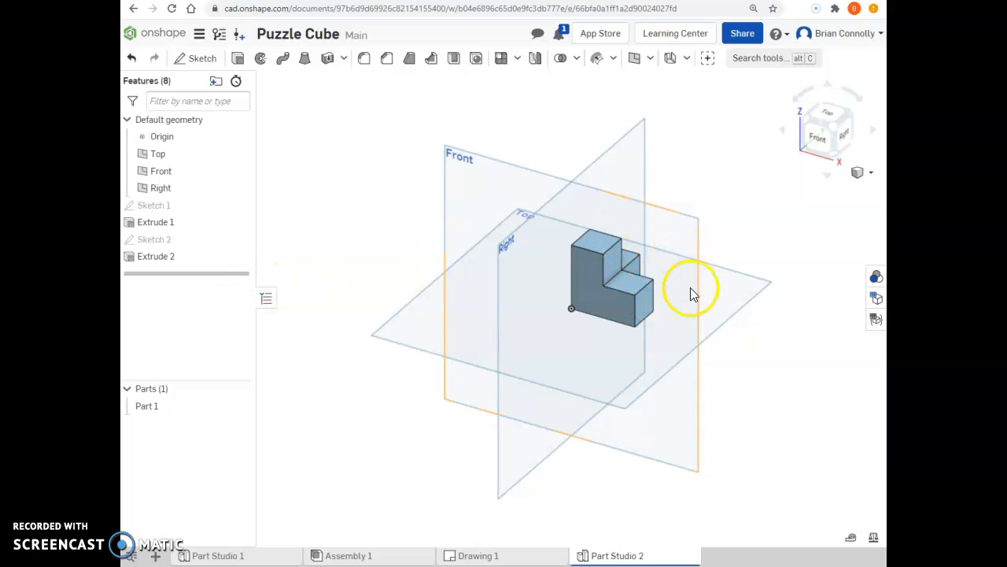
- Start a new sketch on the bottom face of the L-shaped base
right_click(752, 271)
left_click(848, 112)
left_click(848, 113)
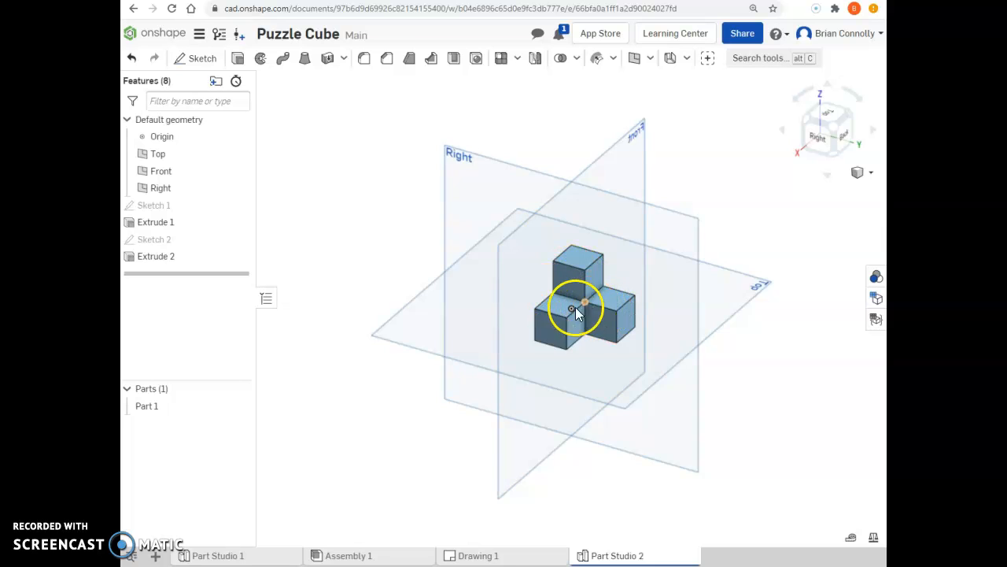
left_click(203, 60)
right_click_drag(647, 351, 634, 298)
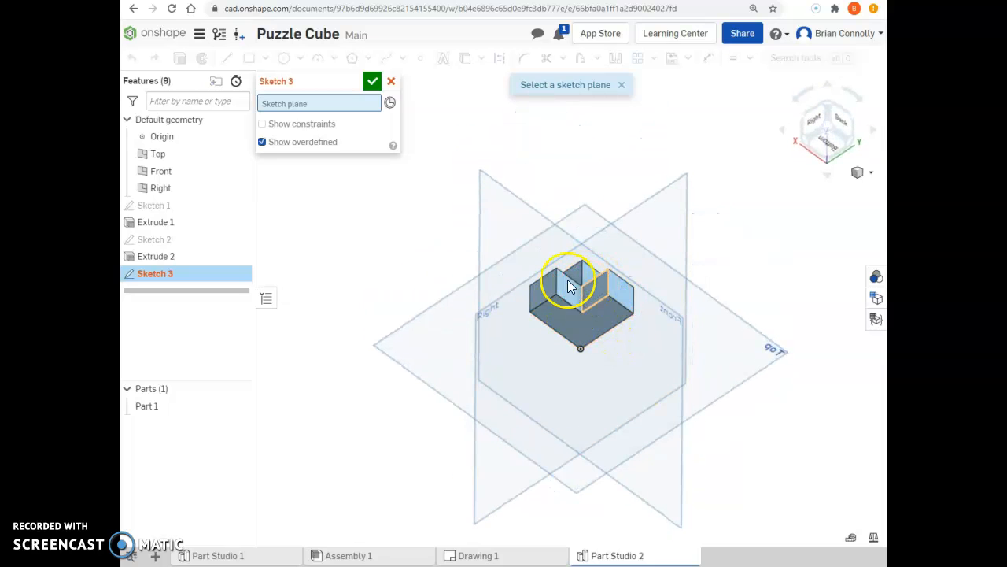
left_click(592, 325)
right_click_drag(602, 322, 610, 387)
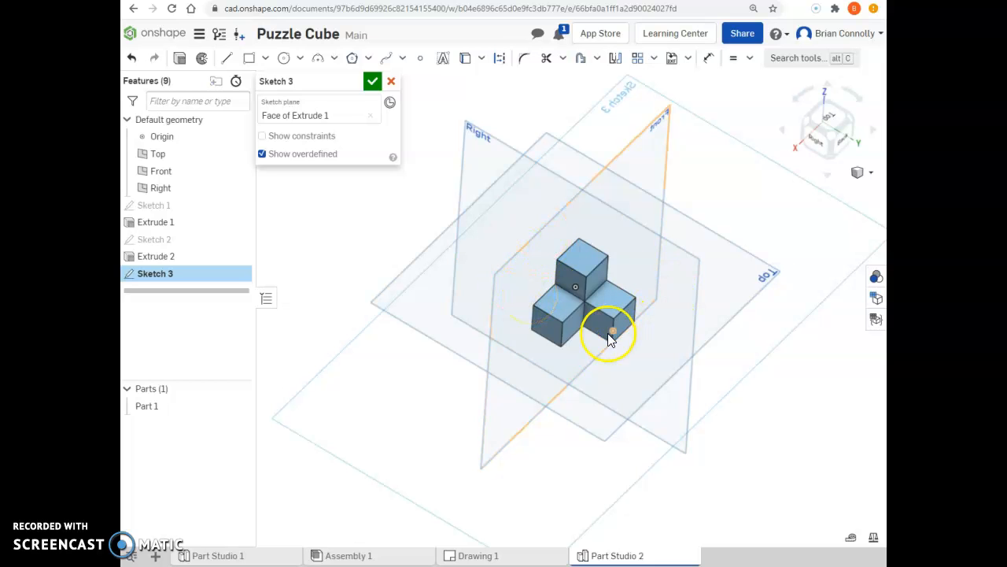
- Sketch a corner rectangle about 0.93 in wide in the L's empty notch, starting at the inner corner
left_click(826, 118)
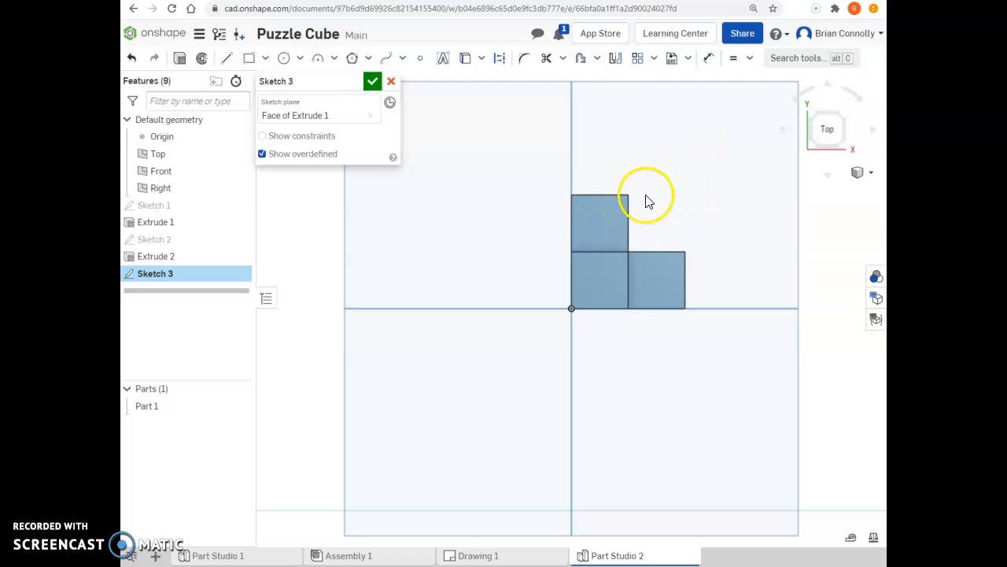
scroll(645, 199, "down", 3)
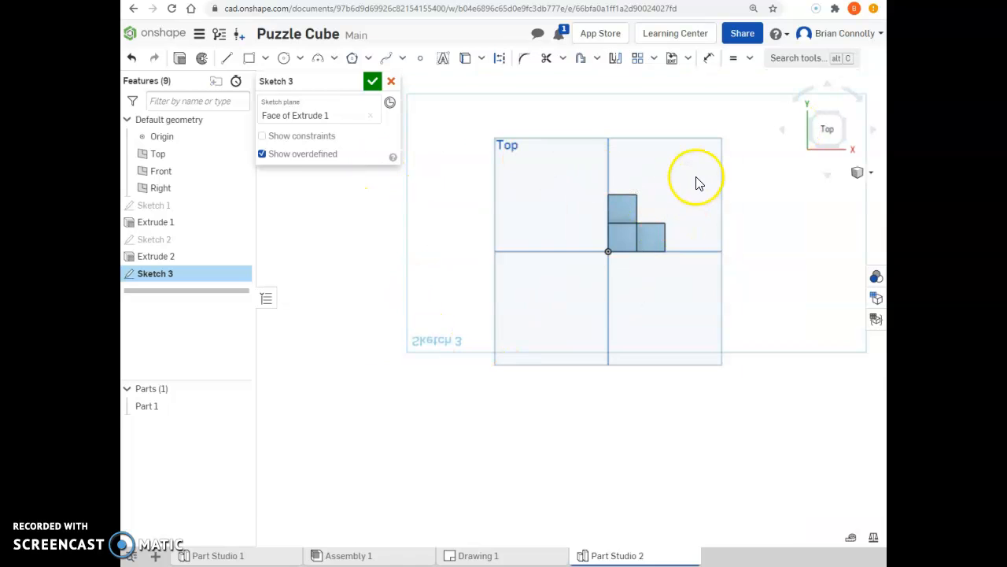
scroll(697, 184, "up", 4)
left_click(248, 58)
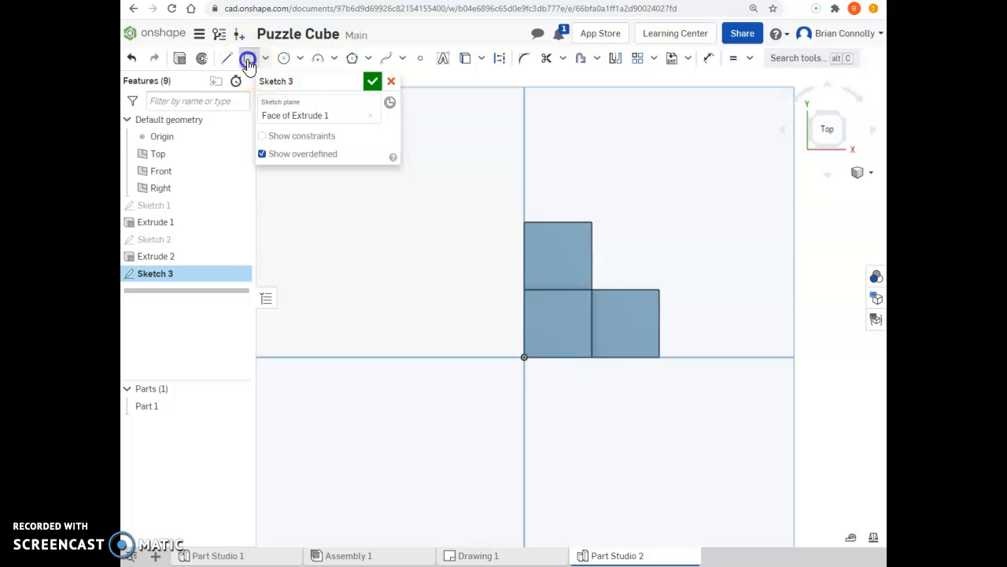
left_click(591, 289)
left_click(662, 214)
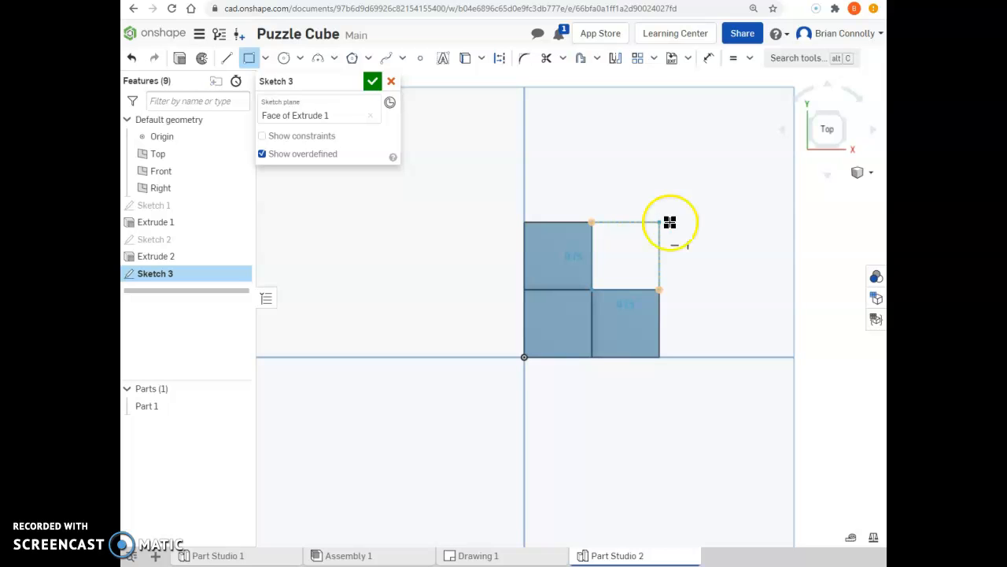
left_click(676, 203)
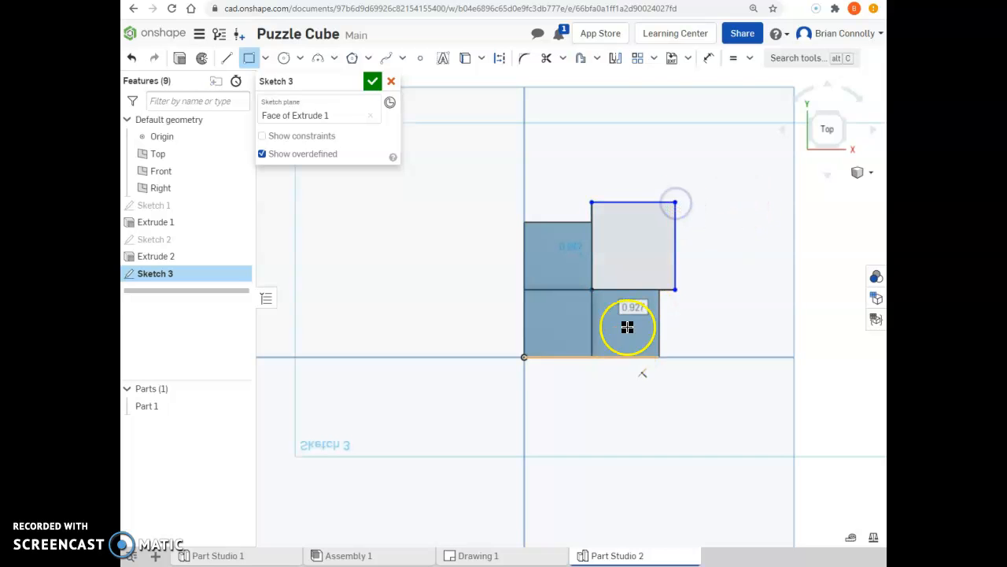
- Dimension the rectangle's outer horizontal edge to 0.75 in
left_click(709, 57)
left_click(640, 201)
left_click(637, 176)
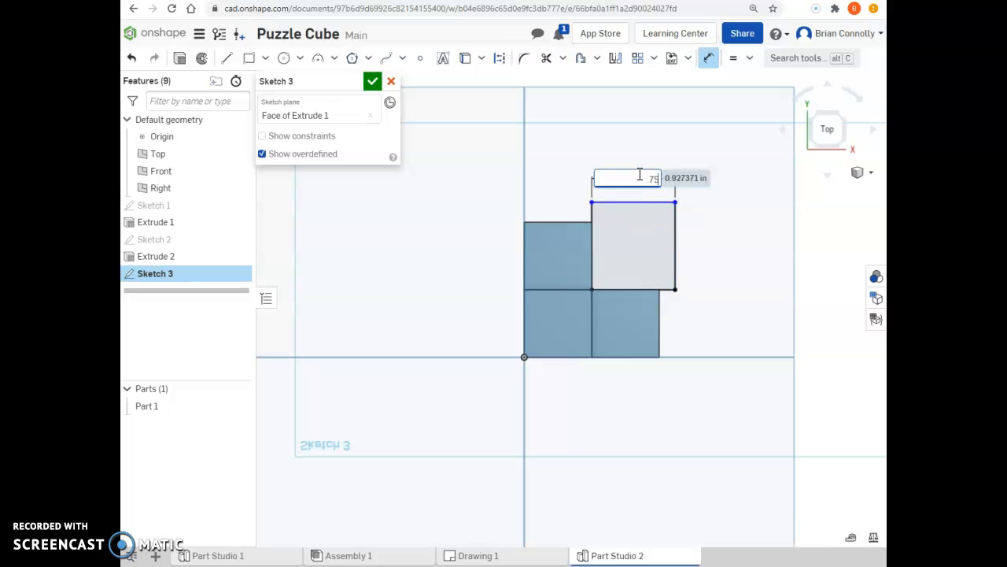
type(".75")
key("Return")
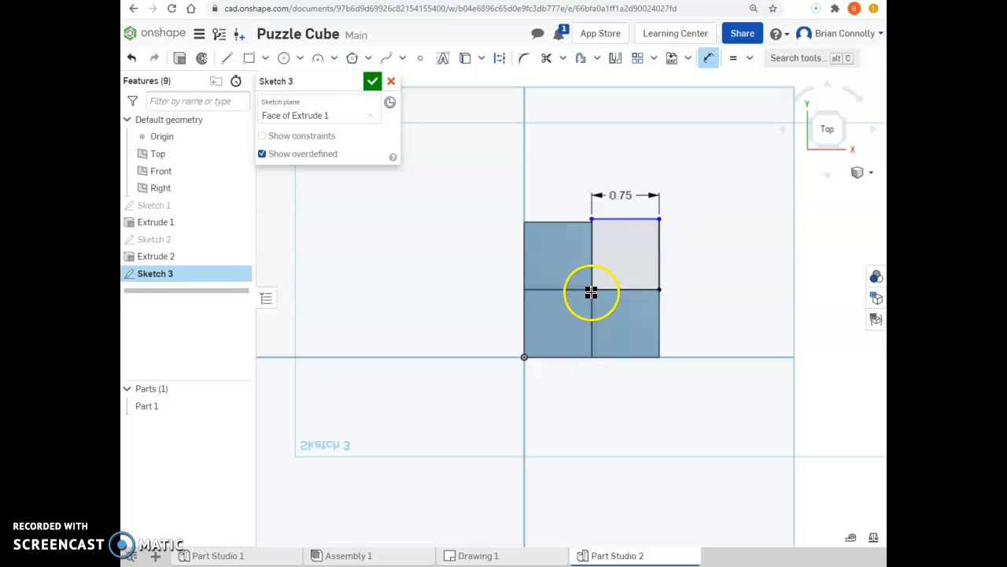
- Make the rectangle's outer vertical edge equal to its 0.75 in horizontal edge and finish the sketch
left_click(735, 58)
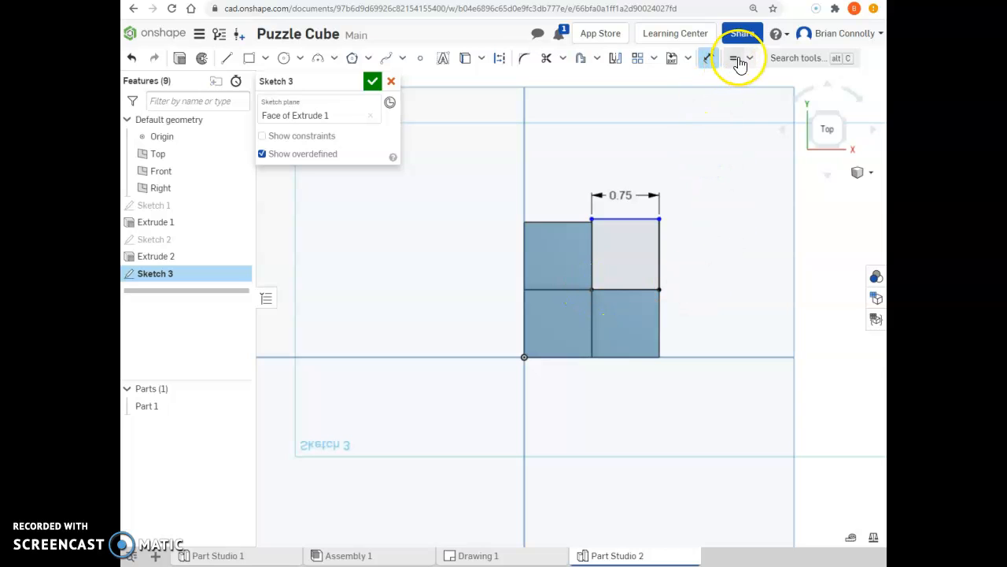
left_click(658, 243)
left_click(634, 219)
left_click(736, 229)
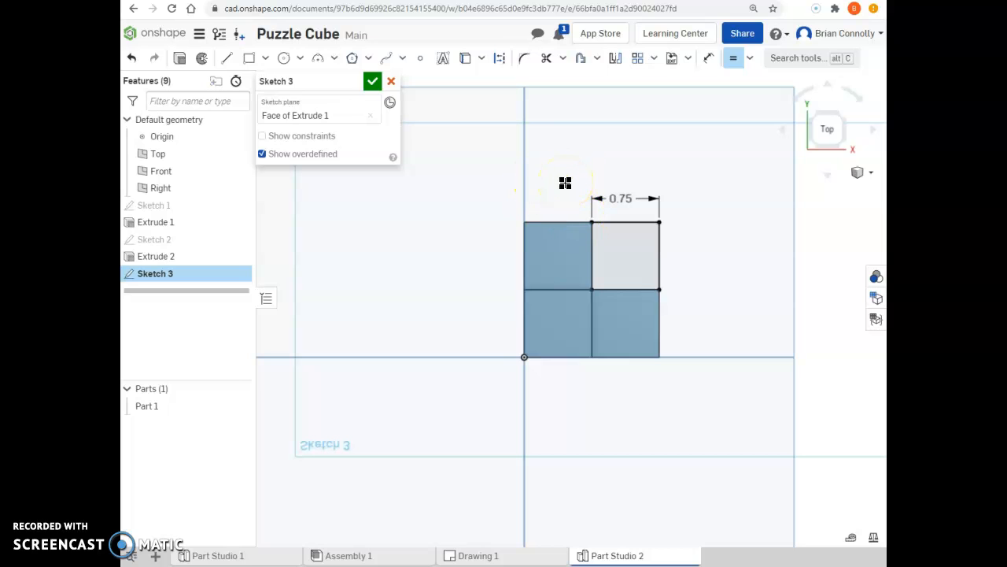
left_click(372, 81)
- Extrude the square sketched in the L's notch upward, reversing the direction and setting the depth to 2.25 in
left_click(842, 125)
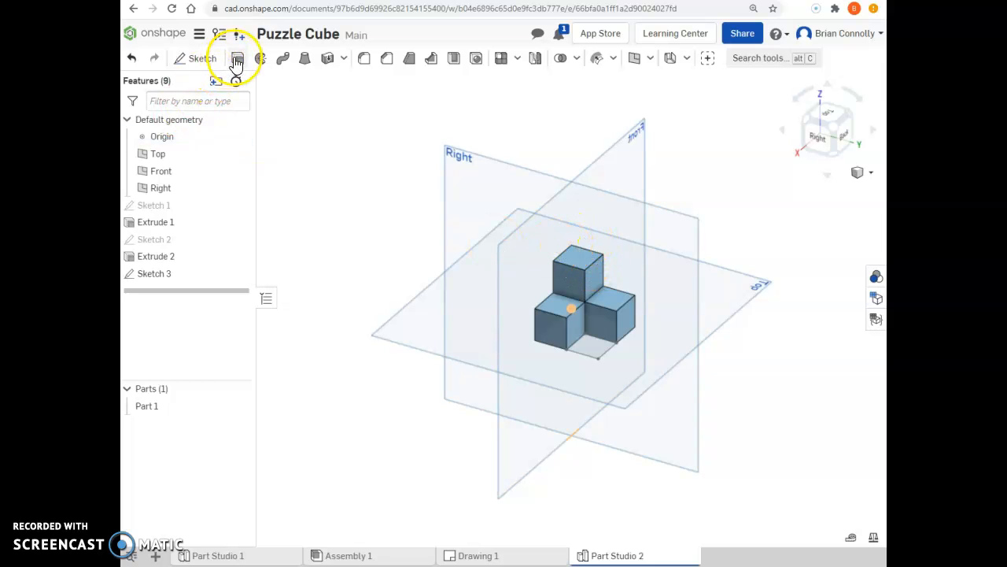
left_click(238, 58)
left_click(595, 350)
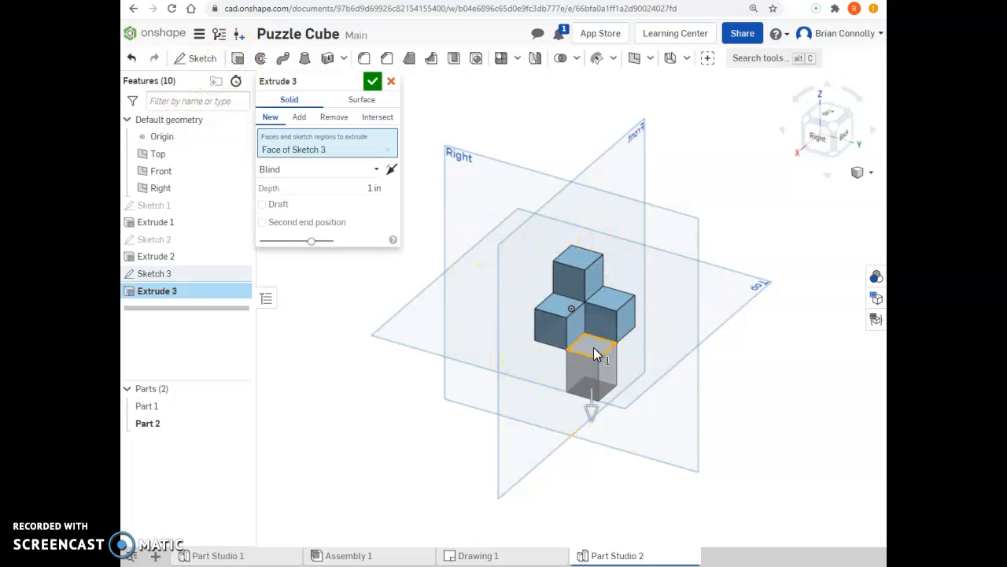
left_click(391, 170)
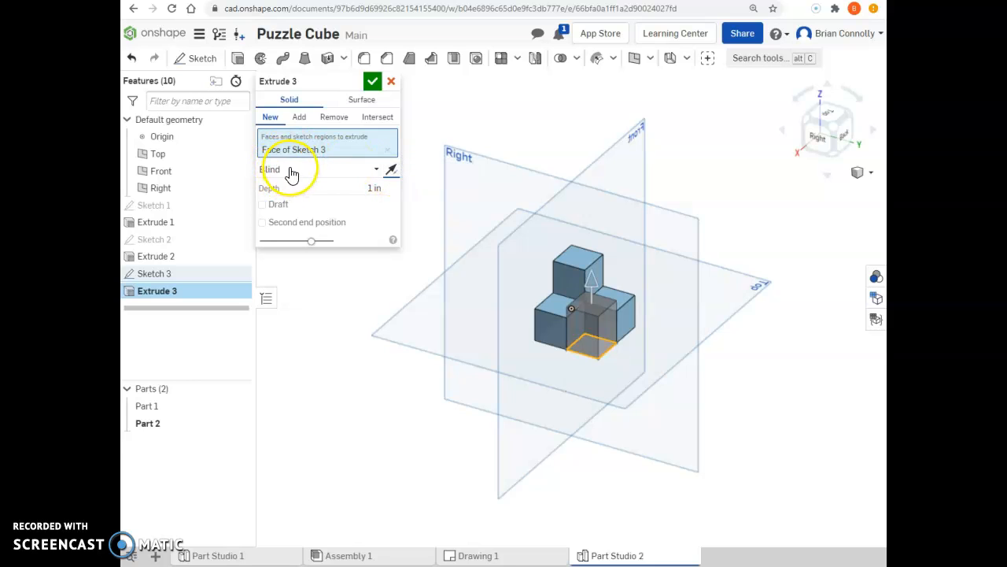
left_click(307, 189)
left_click_drag(307, 189, 347, 187)
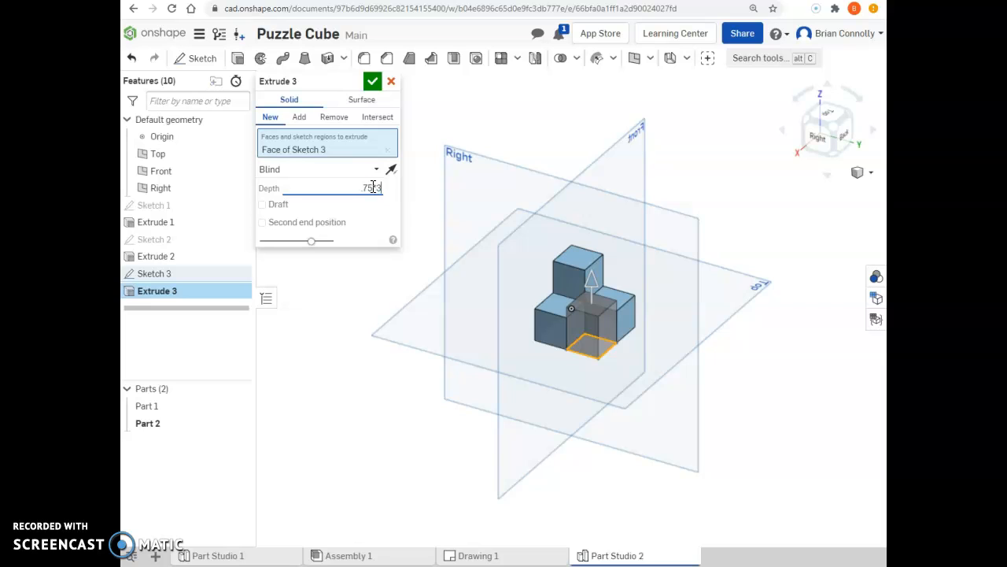
left_click(373, 187)
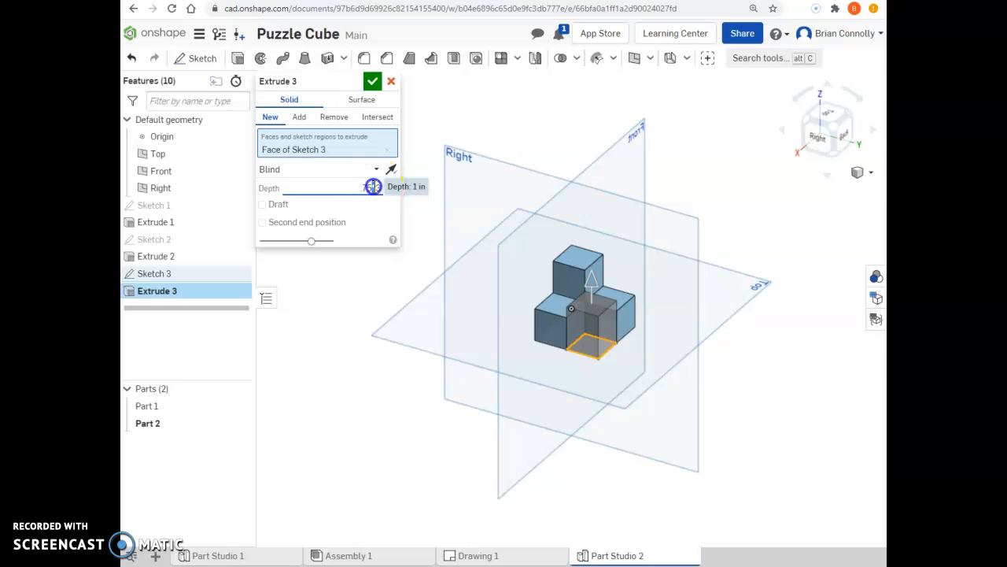
left_click(373, 189)
left_click_drag(383, 189, 303, 184)
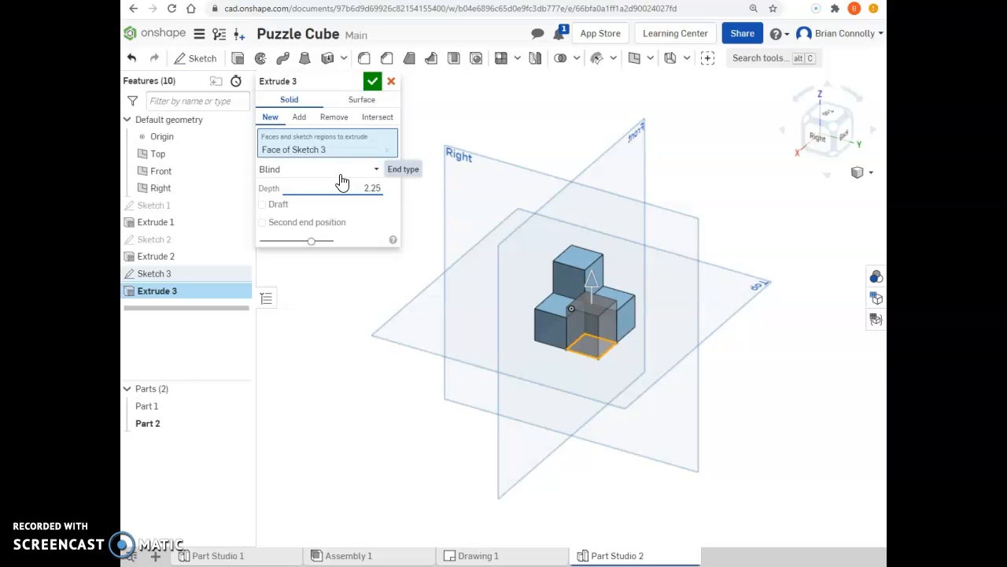
- Make the 2.25 in extrusion a new separate part instead of adding it to Part 1, and accept it
left_click(374, 210)
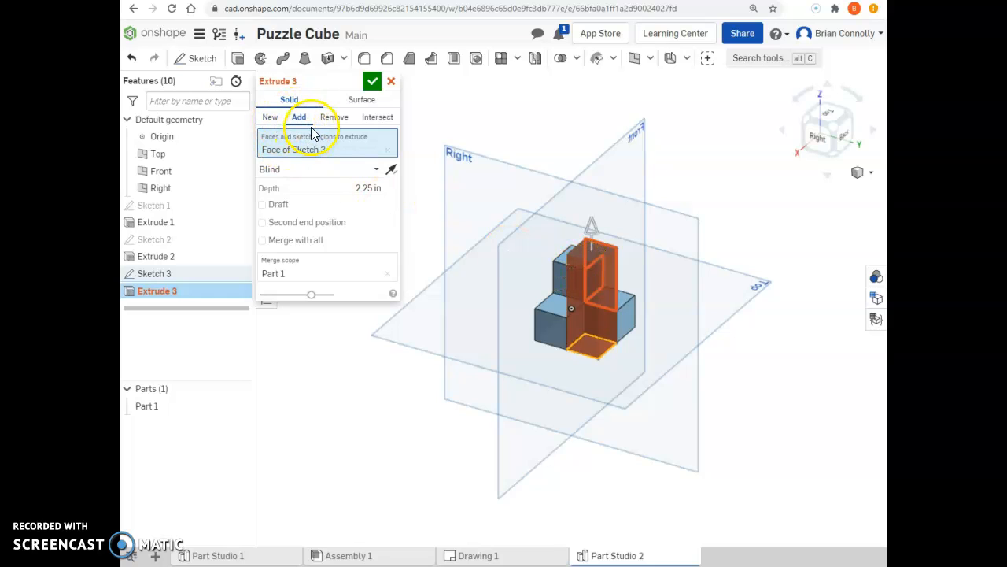
left_click(271, 118)
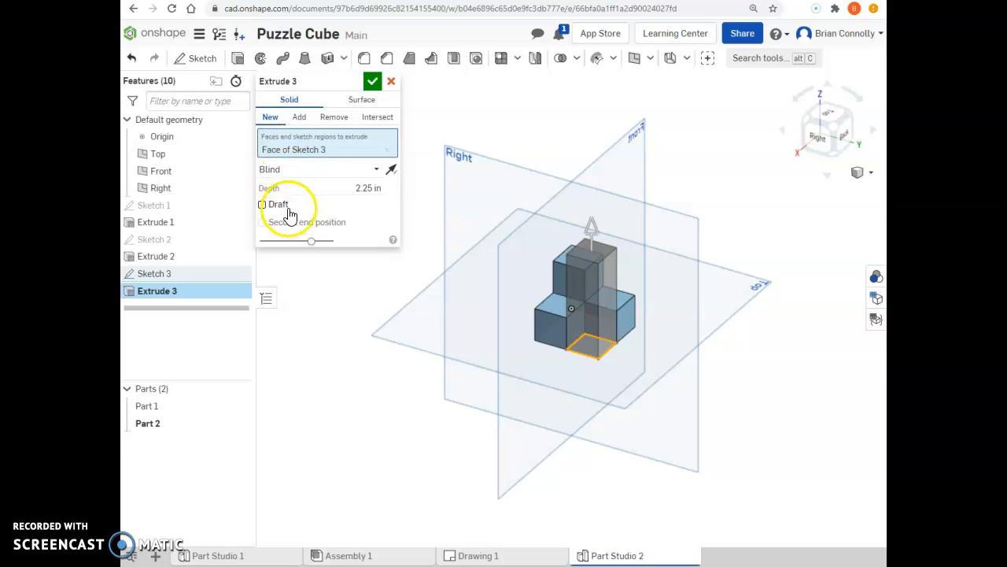
left_click(270, 118)
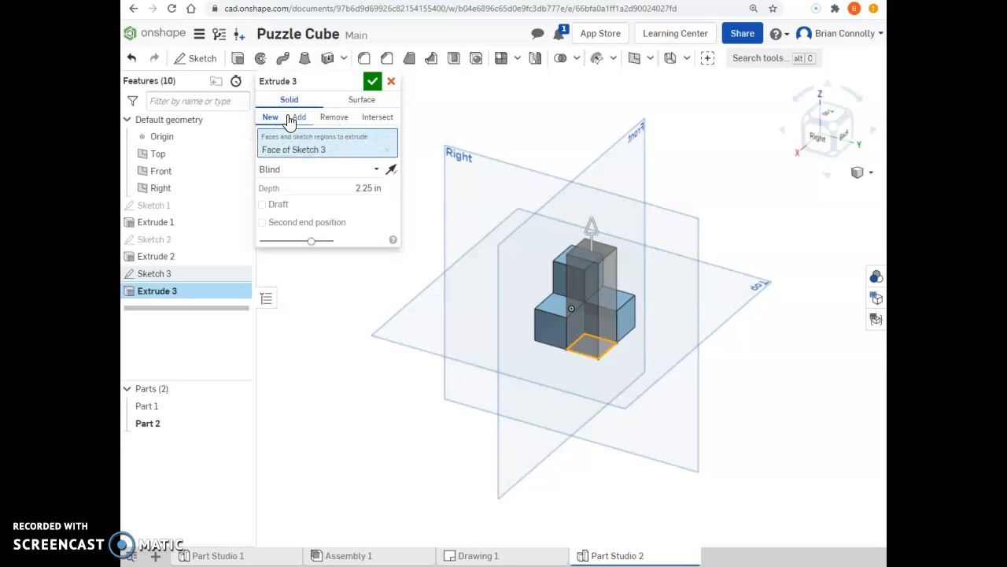
left_click(373, 83)
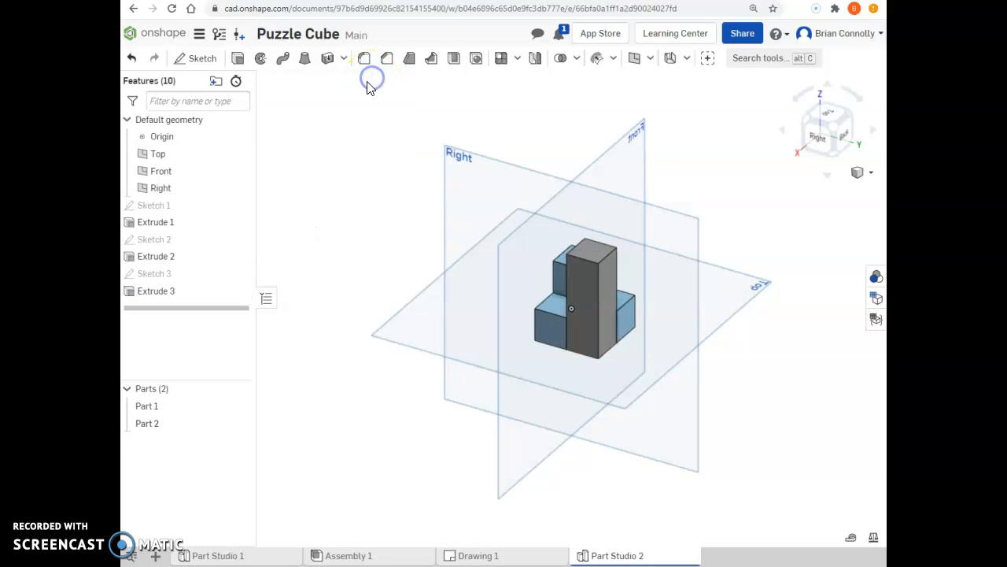
- Start a new sketch on the top face of the L-shaped base, beside the tall column
right_click_drag(669, 323, 715, 293)
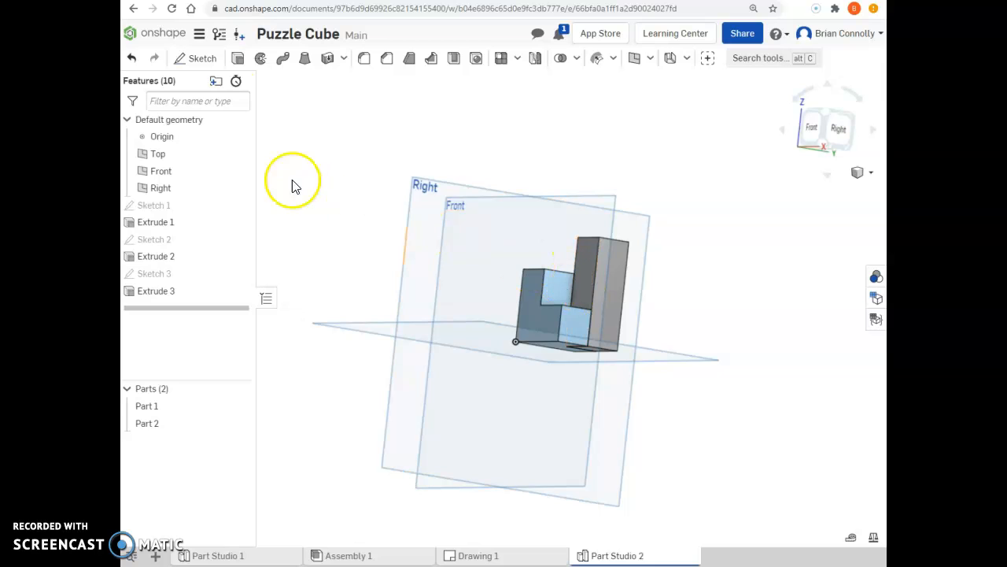
mouse_move(562, 264)
right_mouse_down()
mouse_move(524, 243)
mouse_move(524, 260)
right_mouse_up()
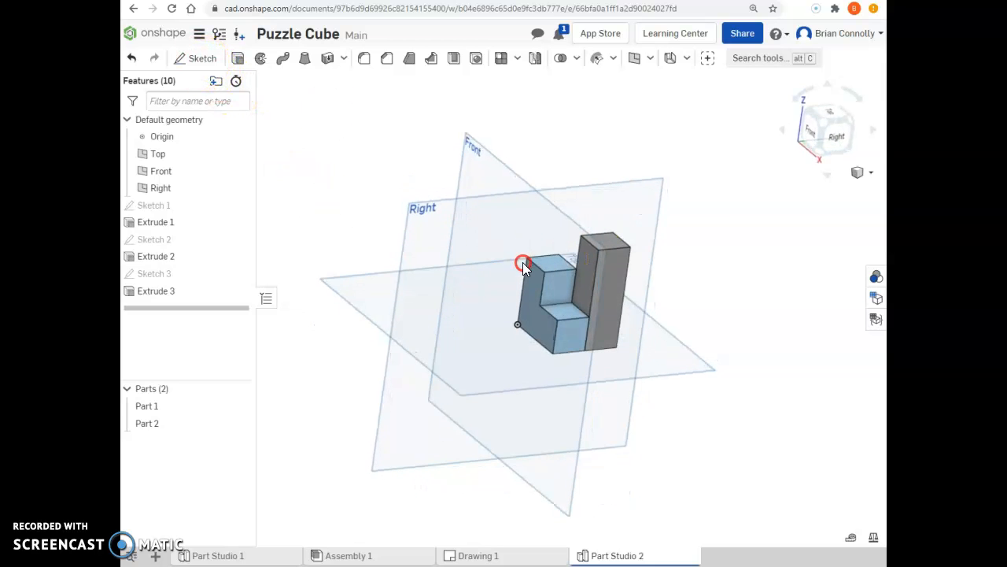
left_click(204, 59)
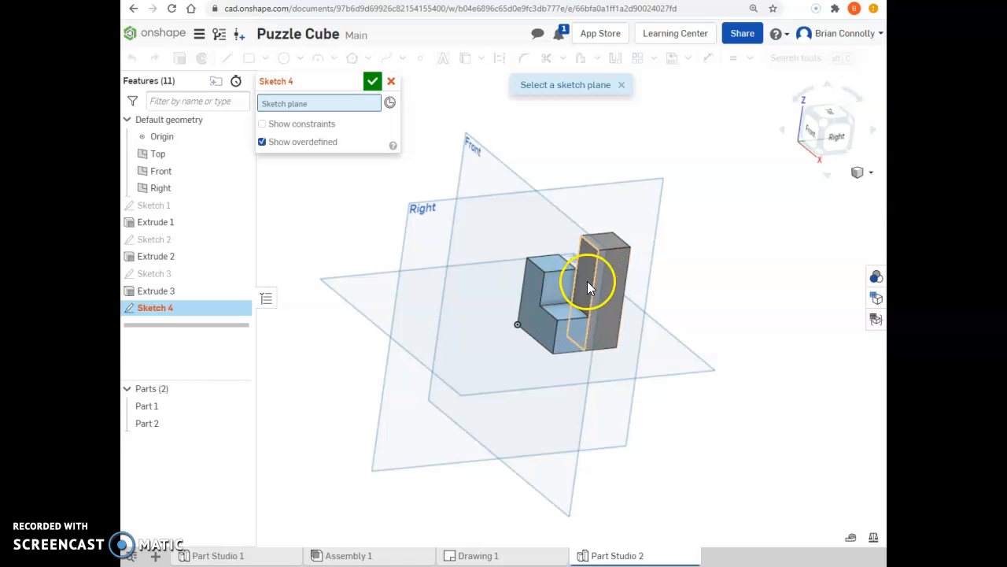
left_click(572, 319)
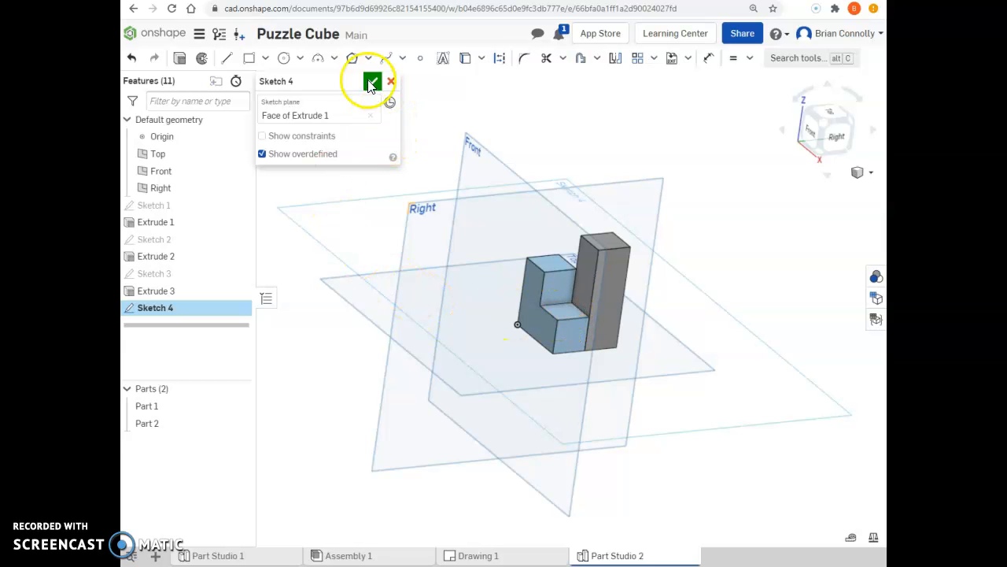
- Sketch two 0.75 in corner rectangles over the tops of the two lower cubes flanking the column, and finish the sketch
left_click(249, 58)
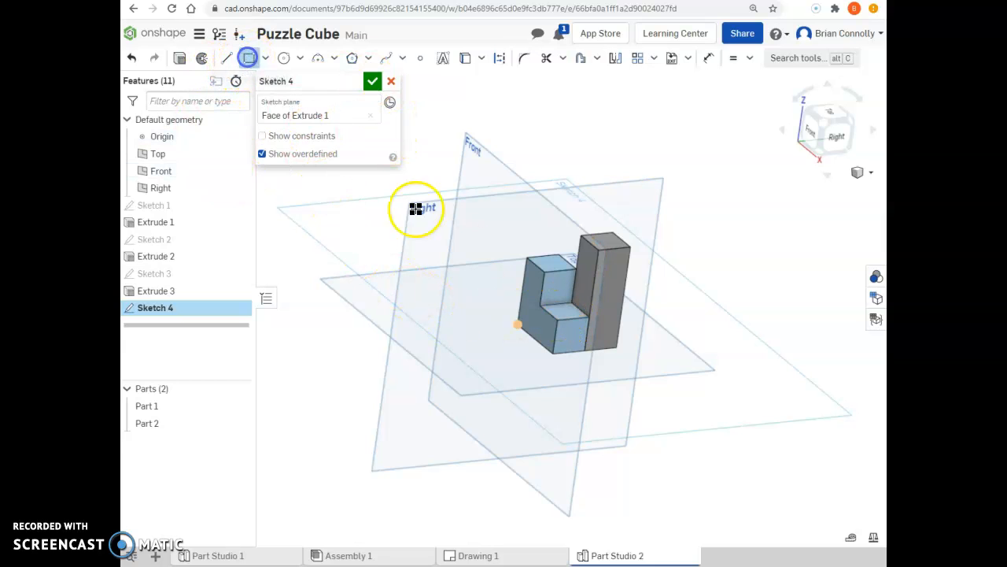
left_click(832, 118)
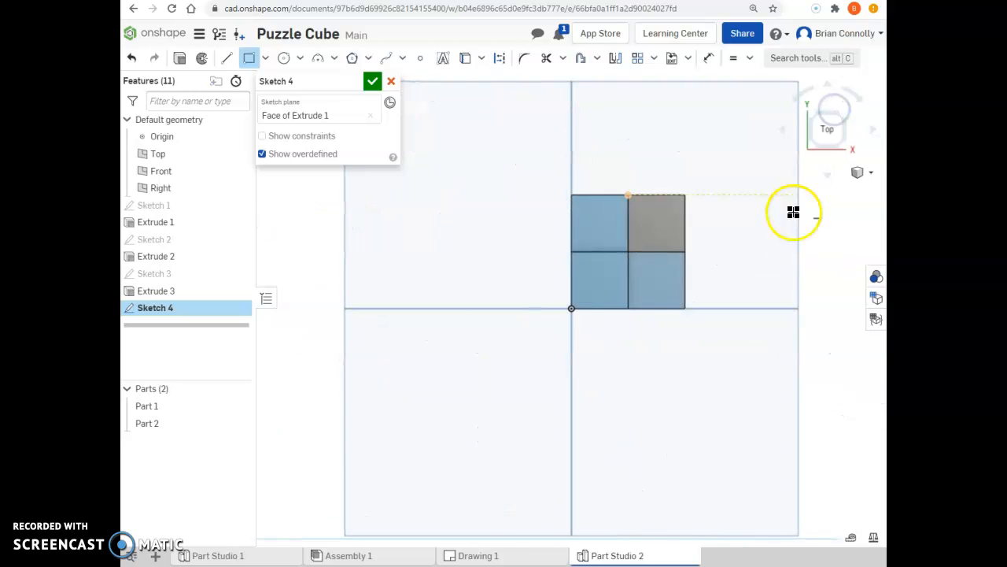
mouse_move(625, 253)
left_mouse_down()
mouse_move(661, 272)
mouse_move(686, 305)
left_mouse_up()
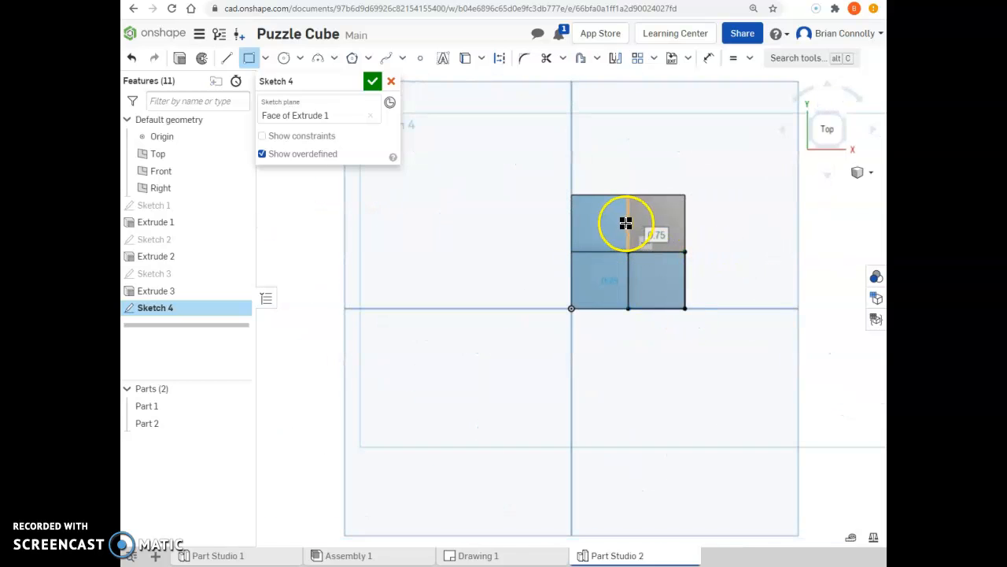
left_click_drag(626, 250, 569, 195)
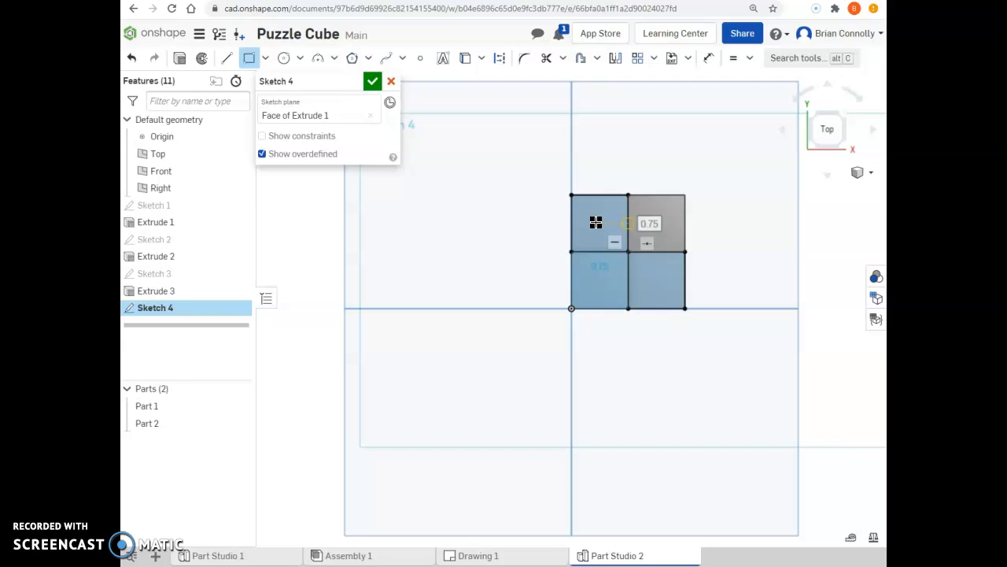
left_click(373, 81)
left_click(441, 195)
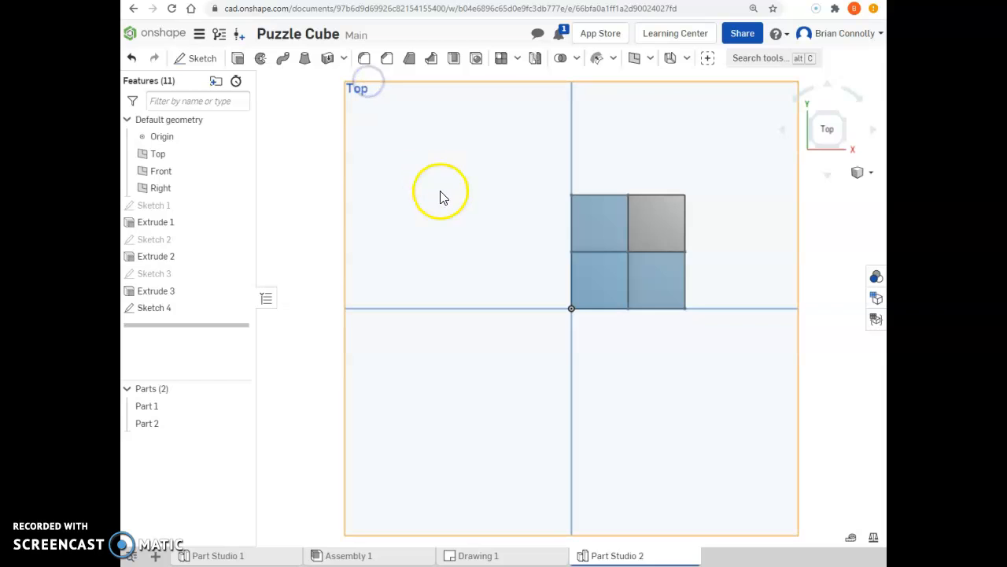
- Extrude both sketched squares above the lower cubes as an Add operation merged with Part 2, the tall column
left_click(844, 118)
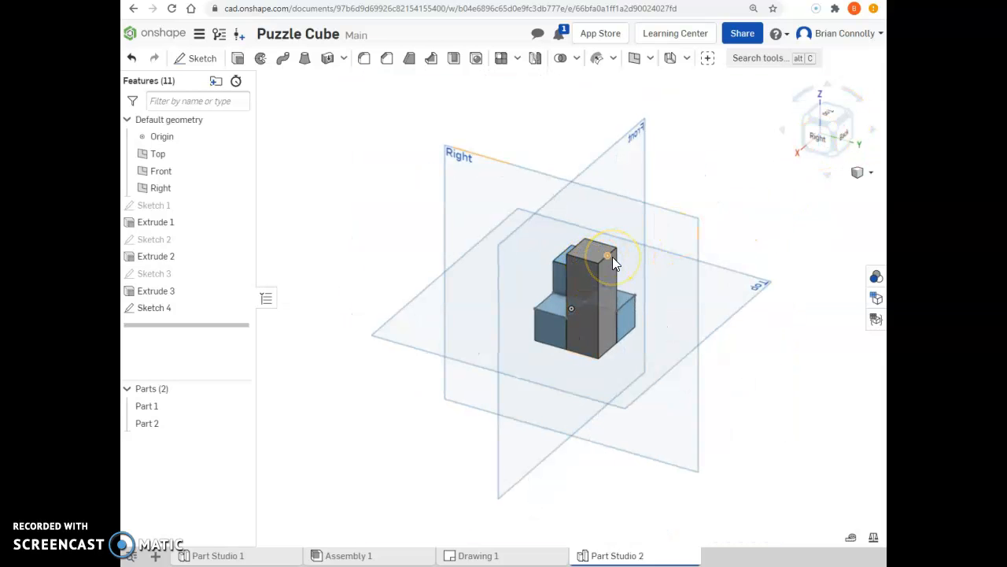
scroll(612, 257, "up", 4)
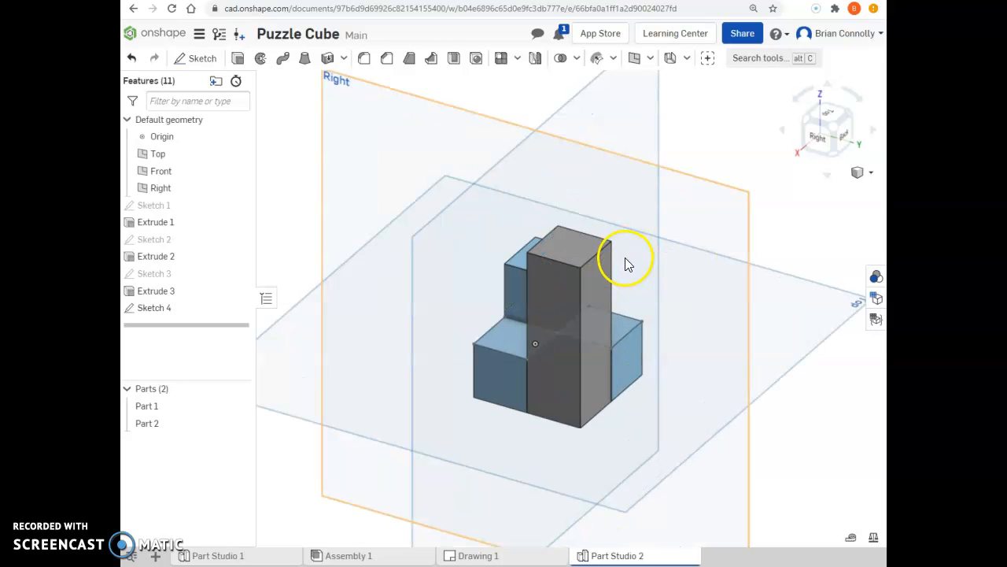
scroll(575, 388, "up", 2)
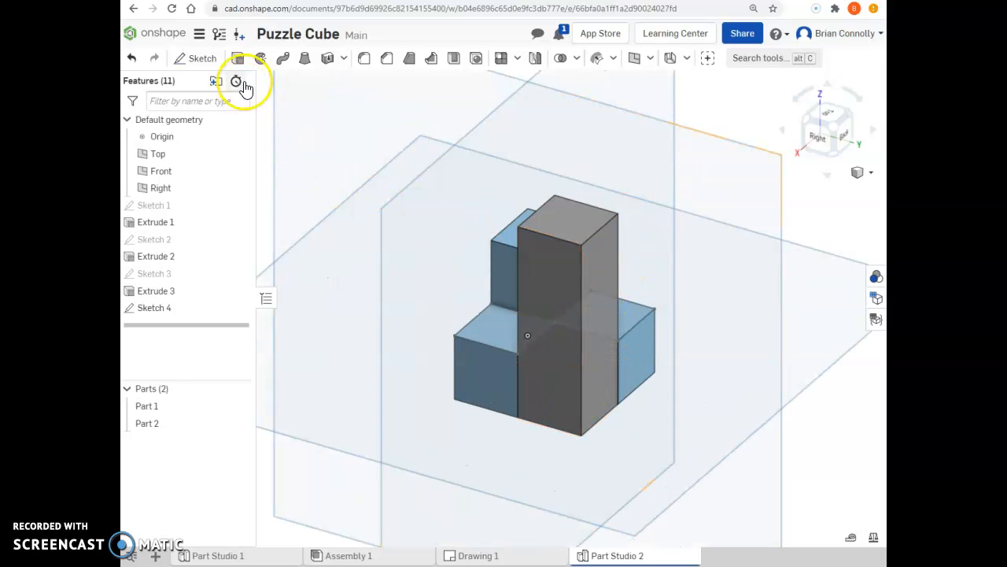
left_click(238, 58)
left_click(482, 330)
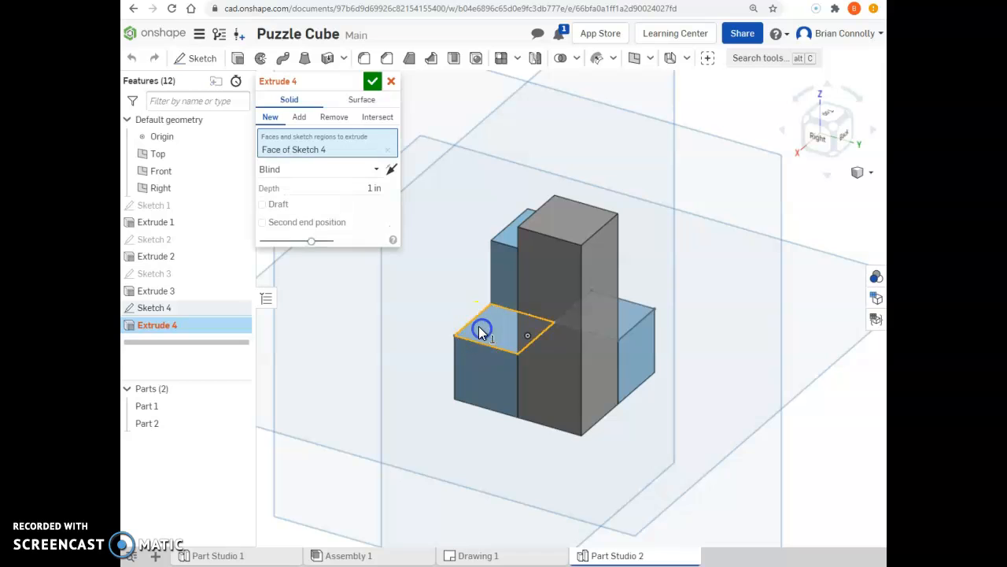
left_click(623, 315)
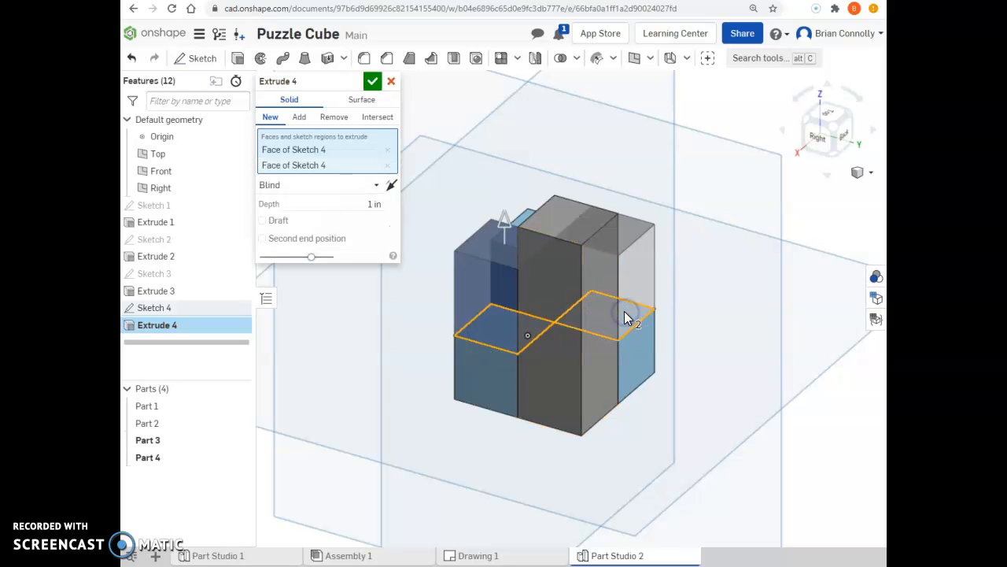
left_click(297, 118)
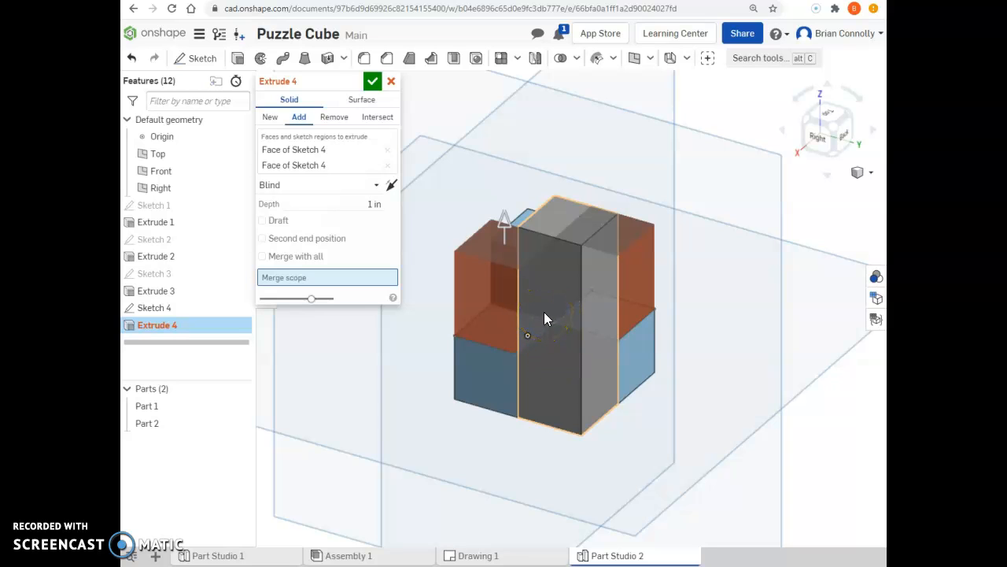
left_click(544, 315)
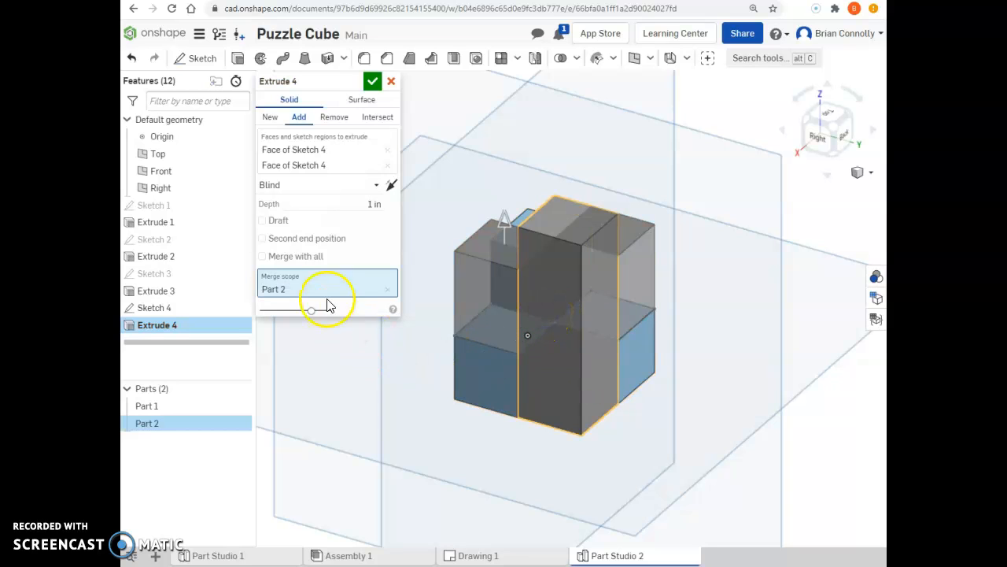
- End the extrusion with Up to face at the top face of Part 1's raised cube, and accept it
left_click(374, 203)
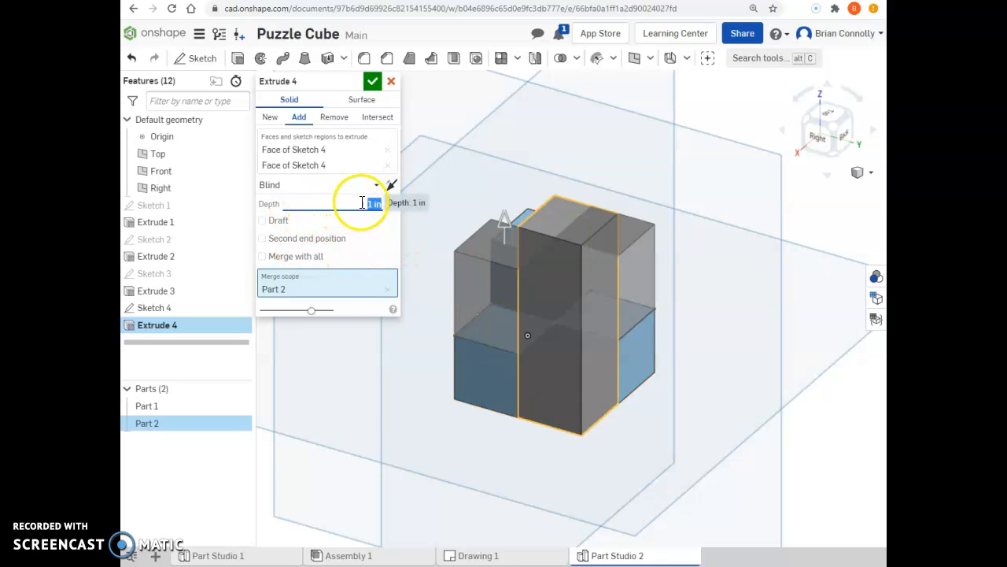
left_click(315, 184)
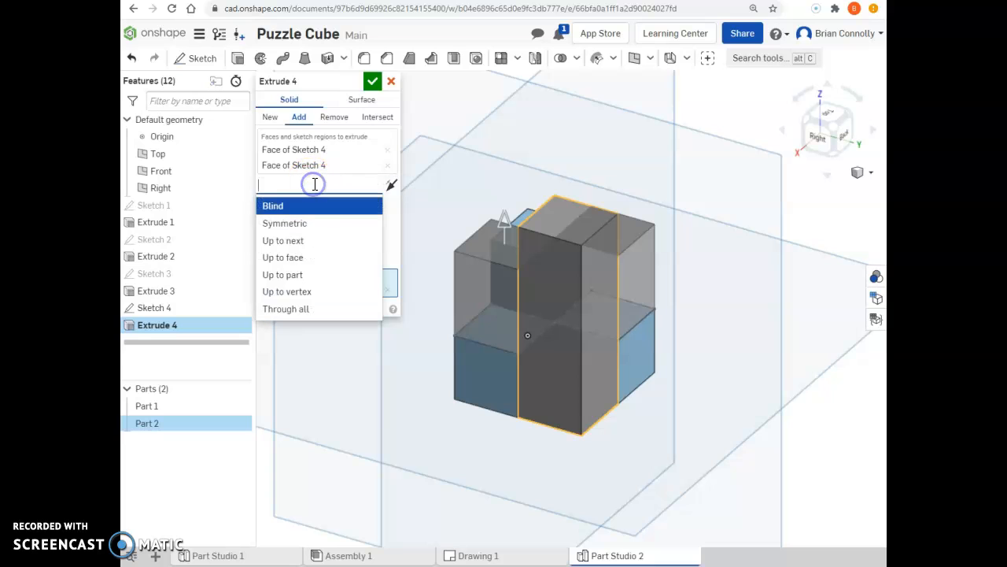
left_click(301, 260)
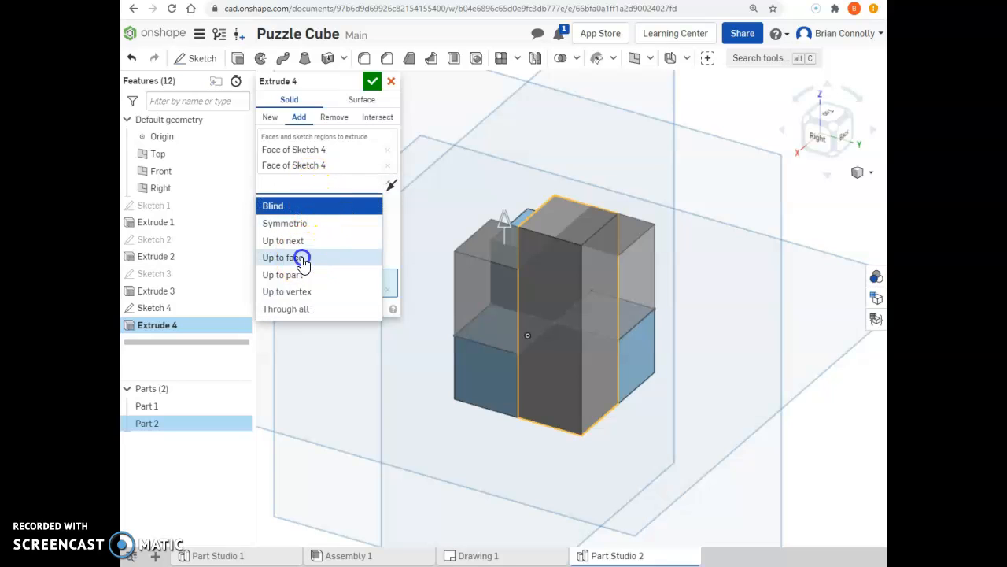
left_click(807, 125)
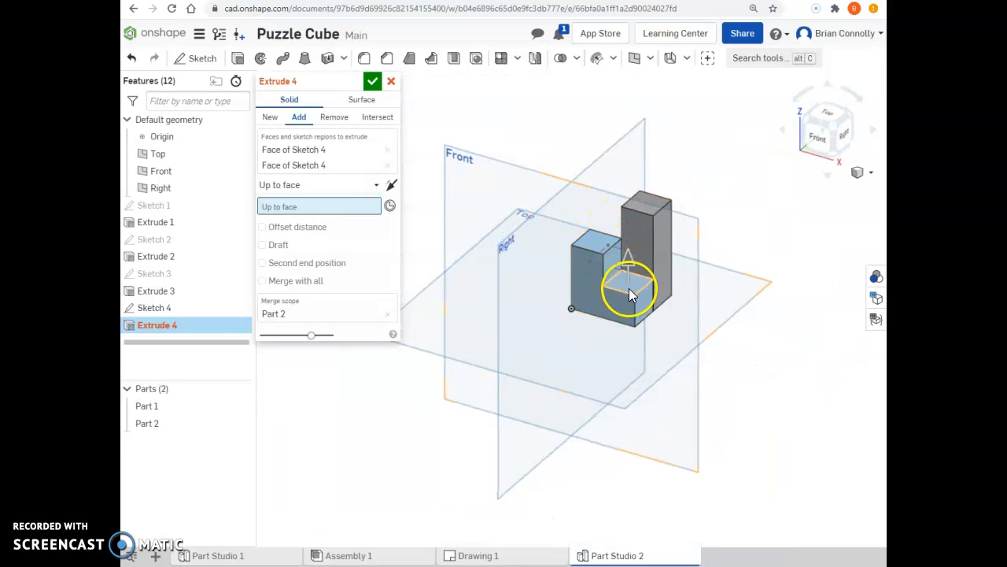
left_click(598, 249)
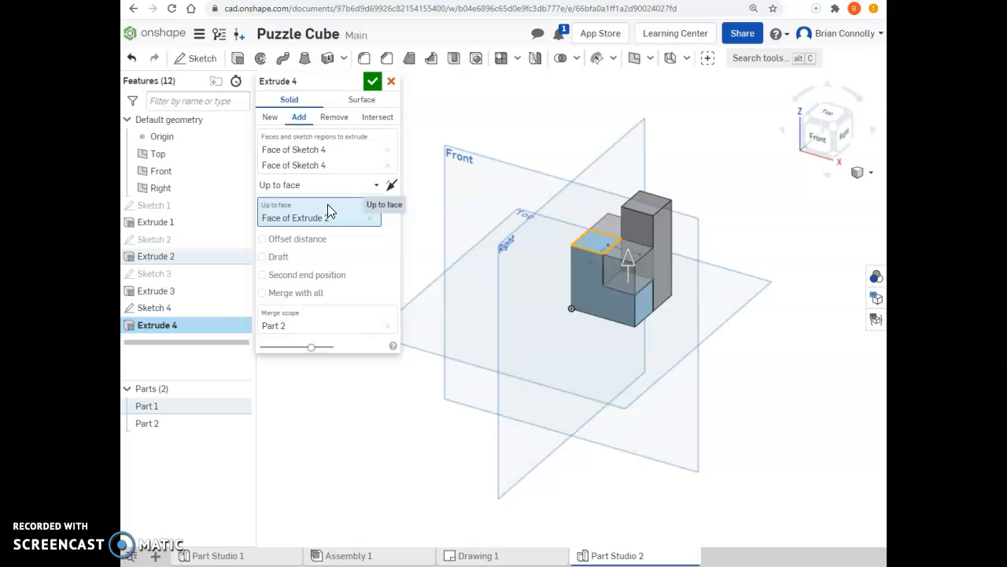
left_click(373, 81)
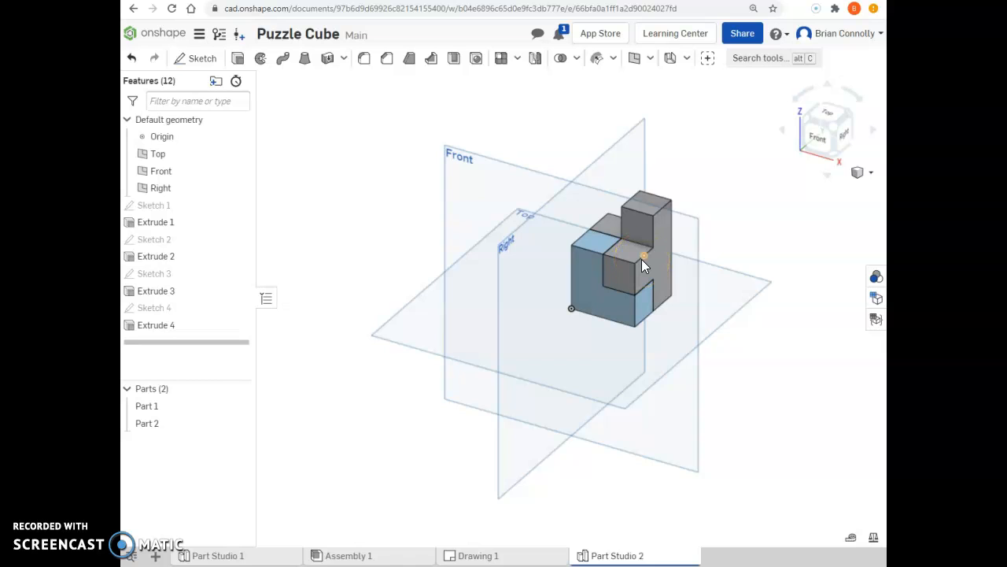
left_click(573, 226)
left_click(682, 285)
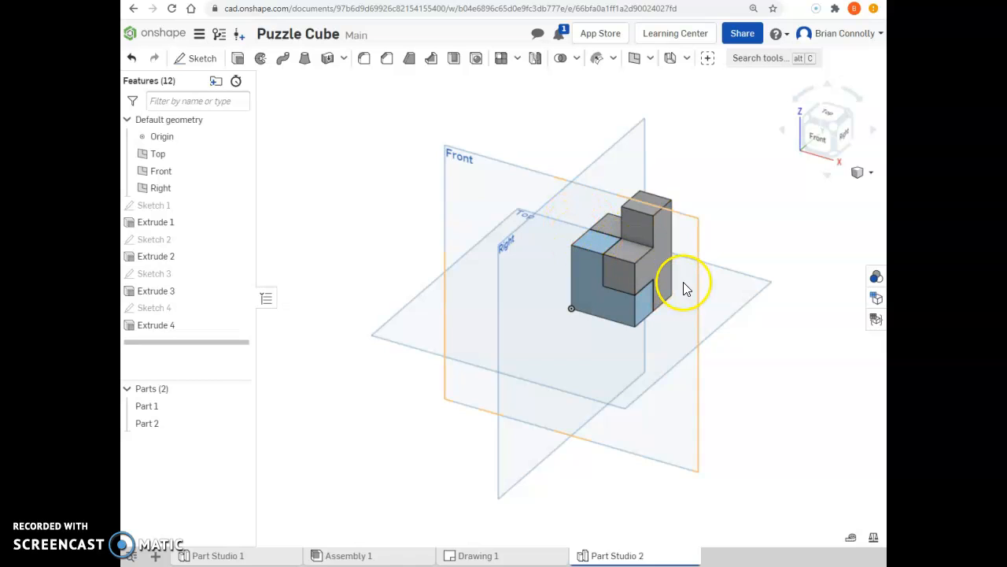
left_click(227, 313)
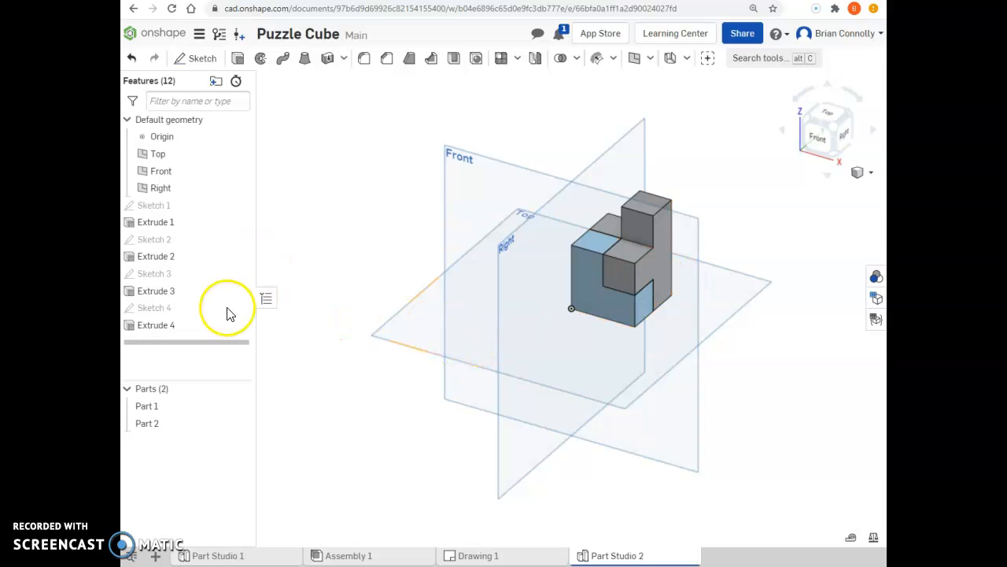
- Change the appearance of Part 1 to the orange-red palette colour DD5228 and accept it
right_click(180, 407)
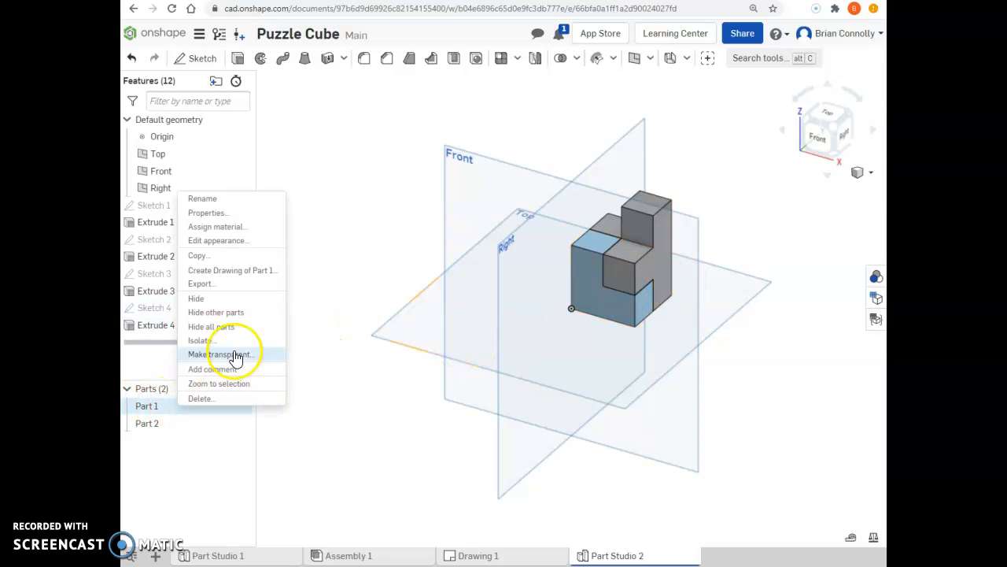
left_click(229, 247)
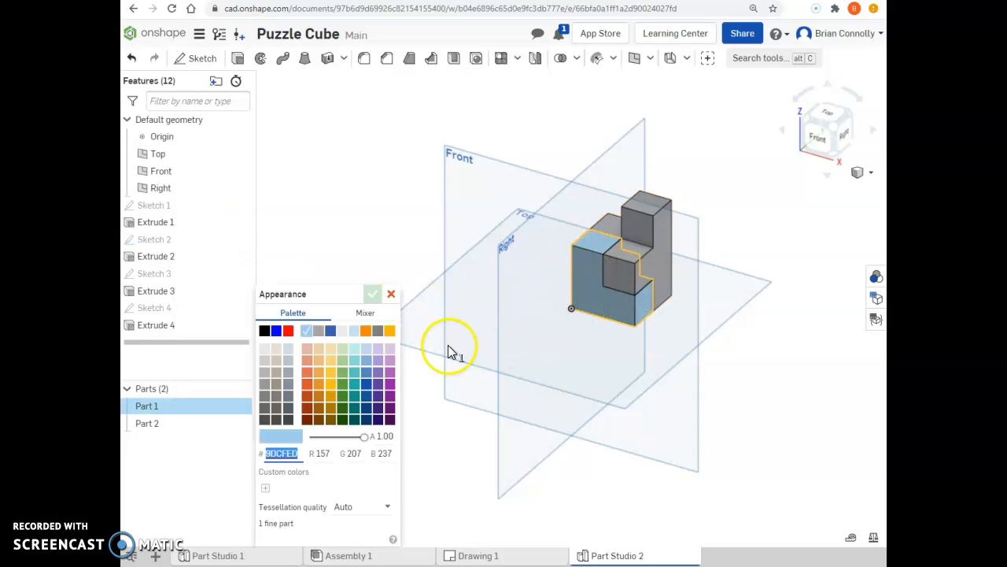
left_click(309, 396)
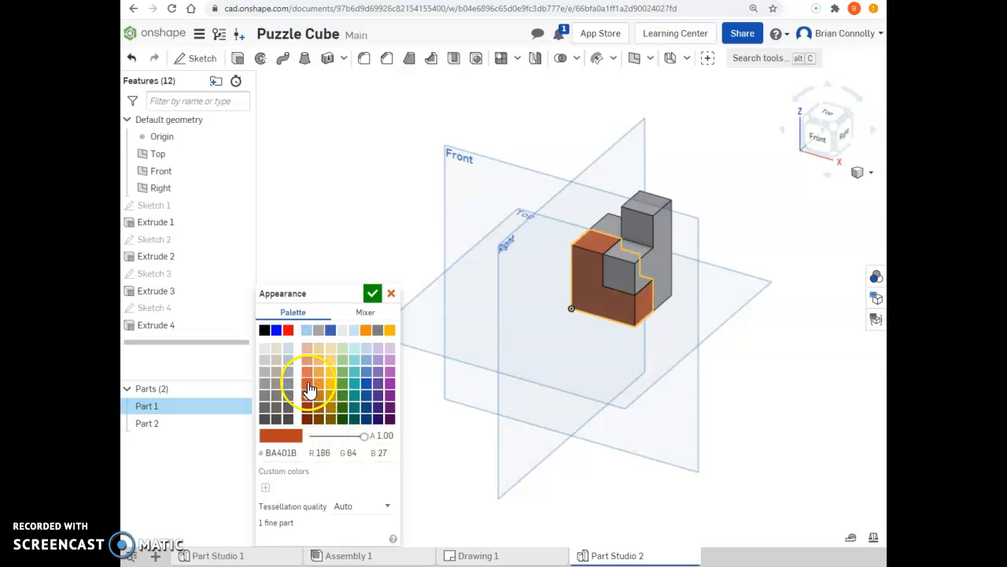
left_click(307, 385)
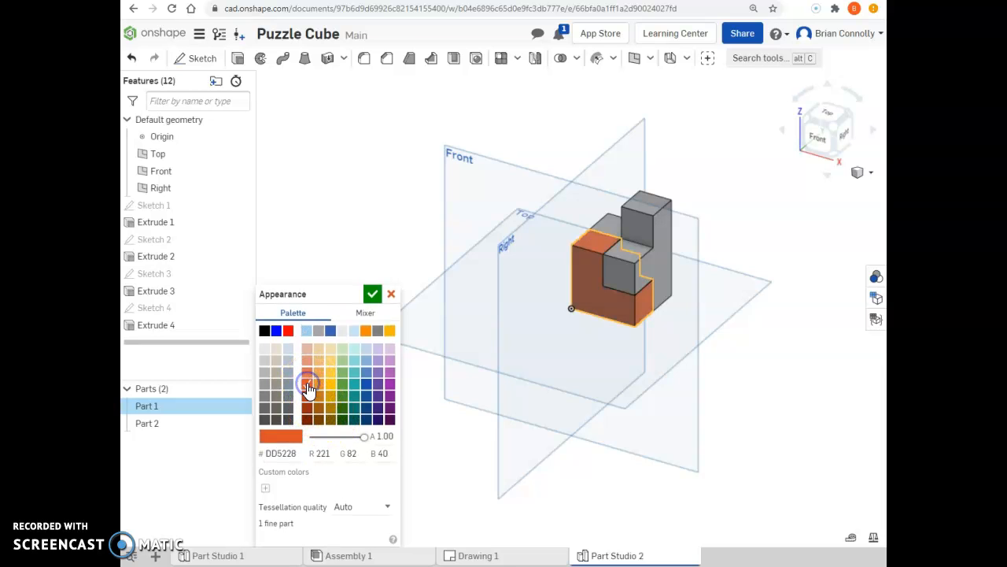
left_click(373, 296)
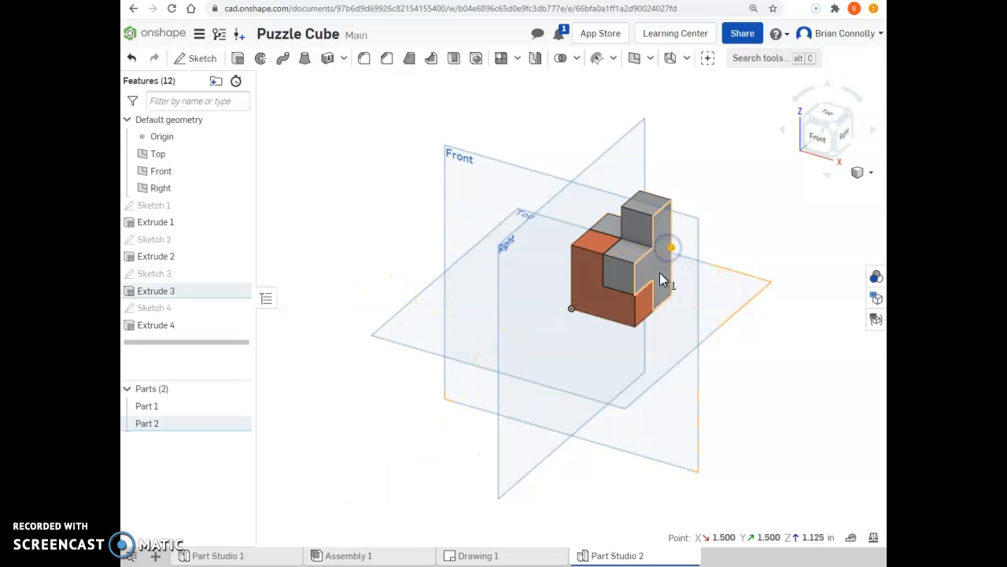
- Change the appearance of Part 2 to the yellow palette colour FFC10E and accept it
right_click(153, 423)
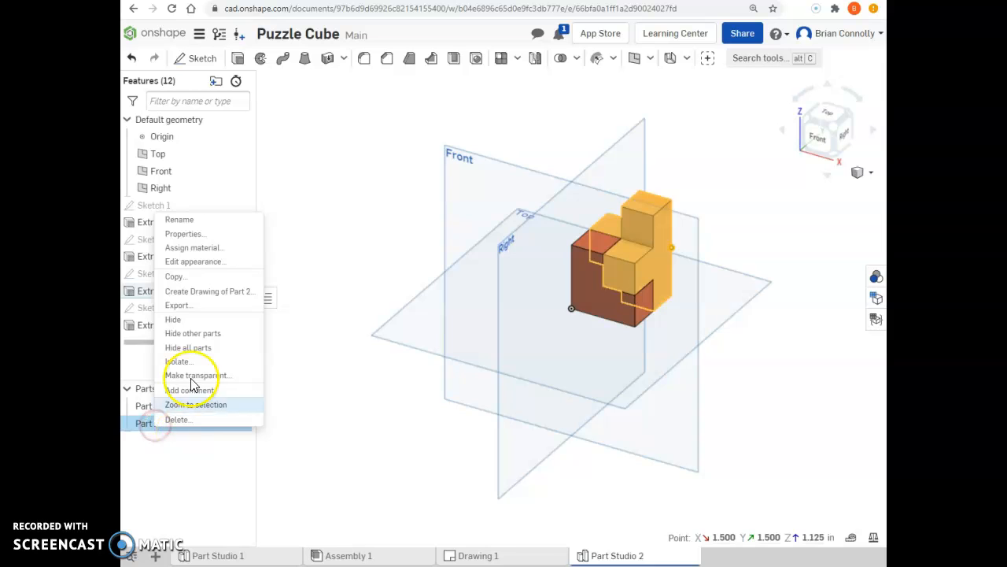
left_click(201, 262)
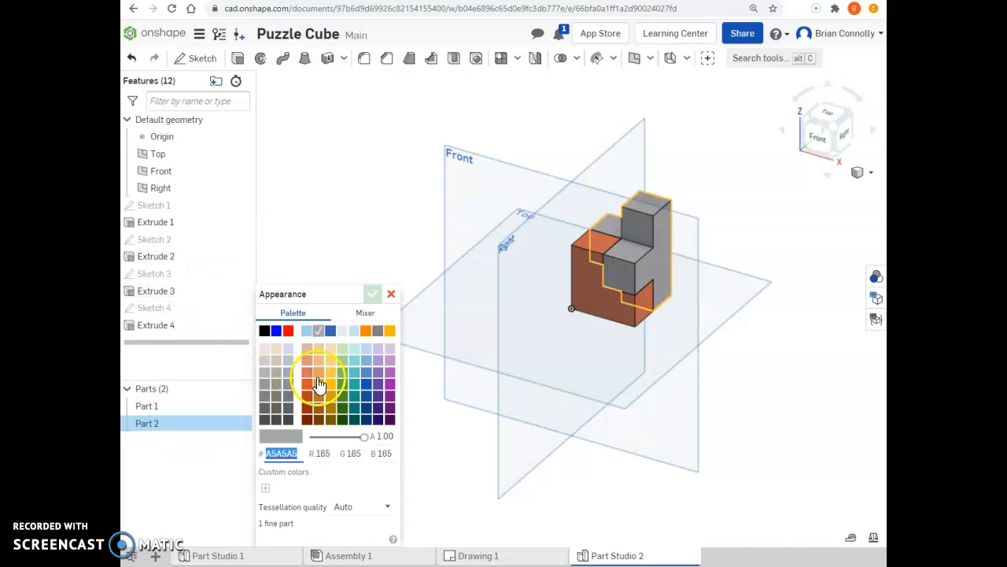
left_click(330, 389)
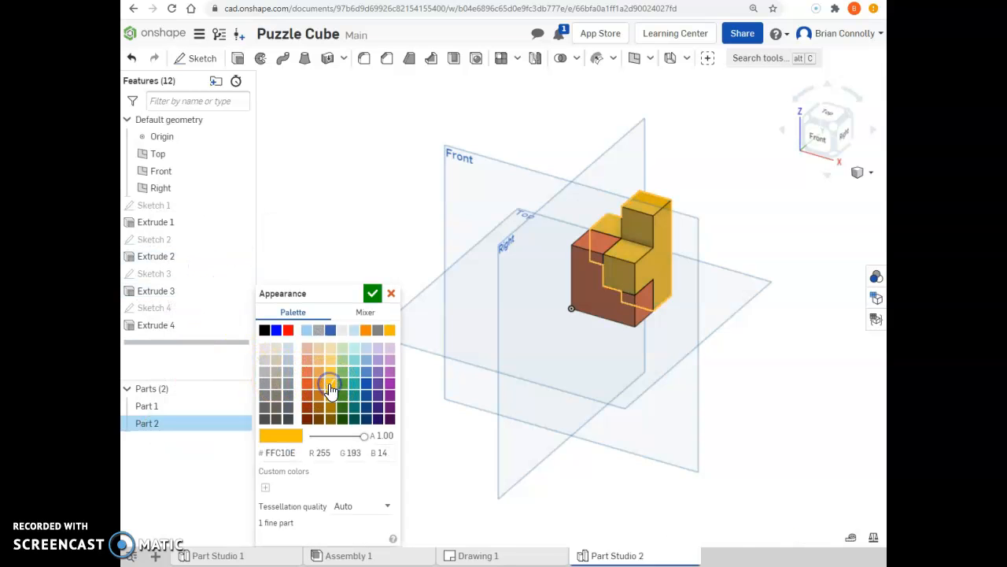
left_click(372, 294)
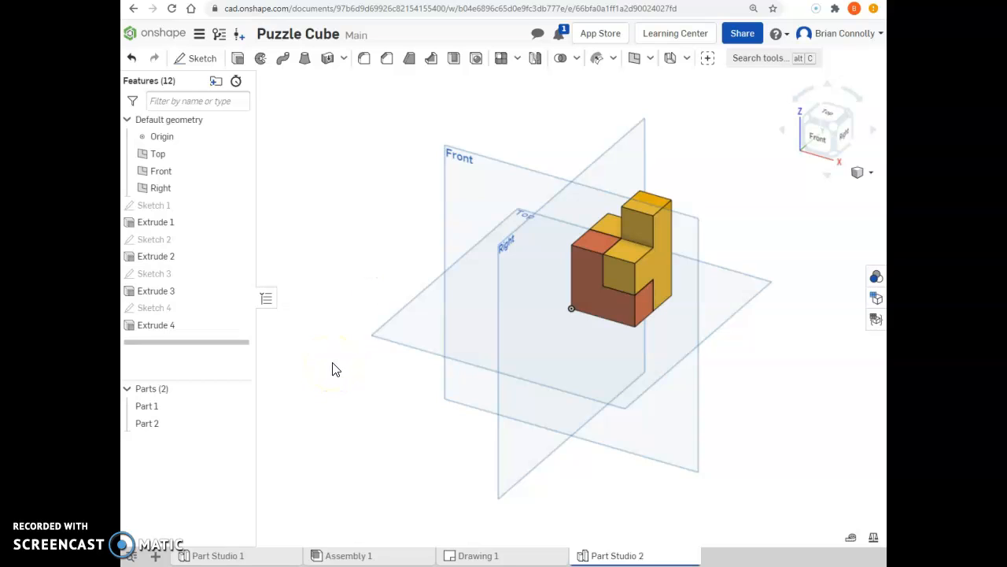